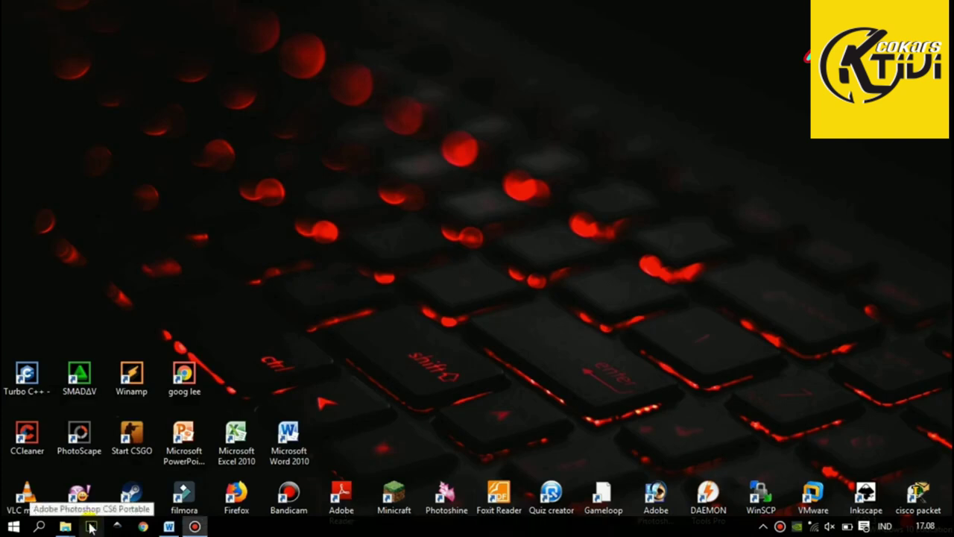
Step: Launch Adobe Photoshop CS6 Portable and agree to restore the local and backup portable settings
left_click(90, 526)
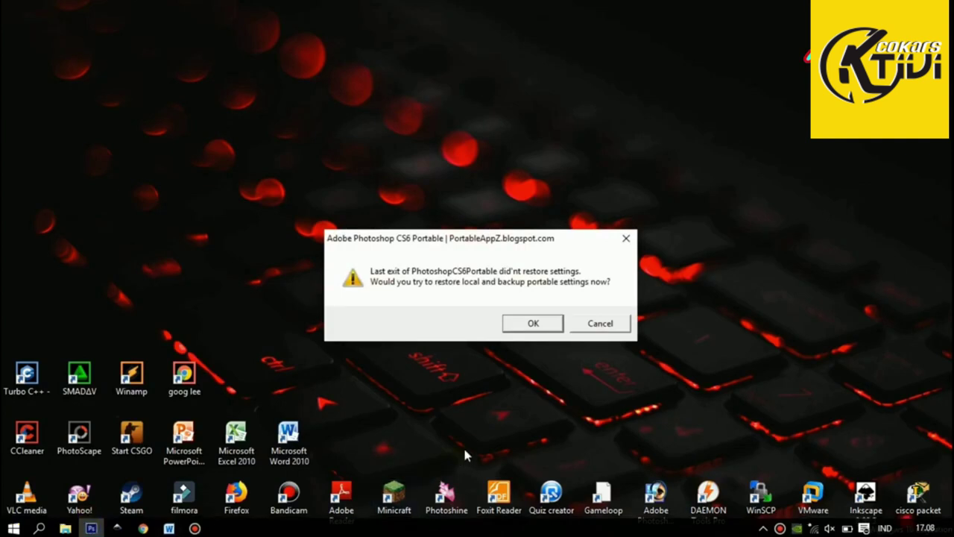
left_click(531, 322)
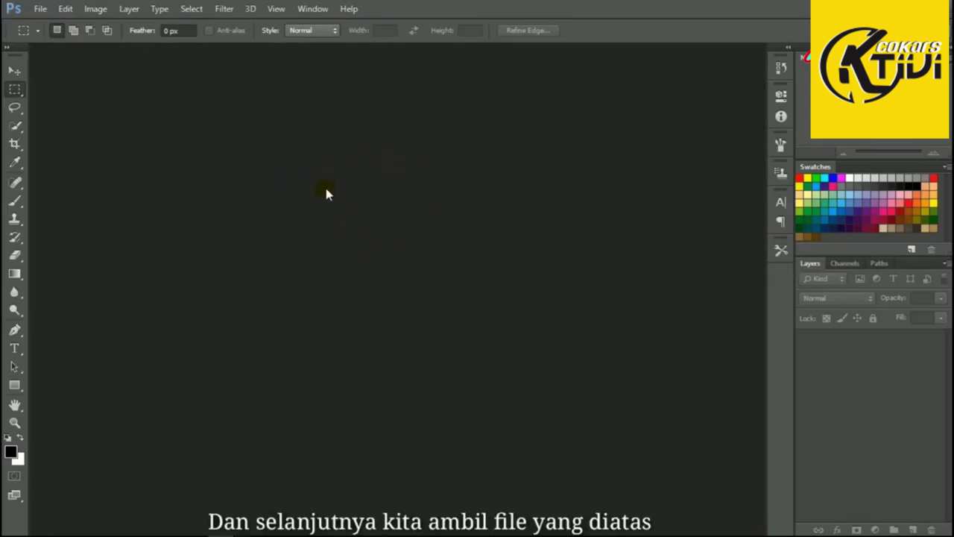
Step: Create a new Untitled-1 document at the Default Photoshop Size, with its width and height expressed in pixels
left_click(41, 9)
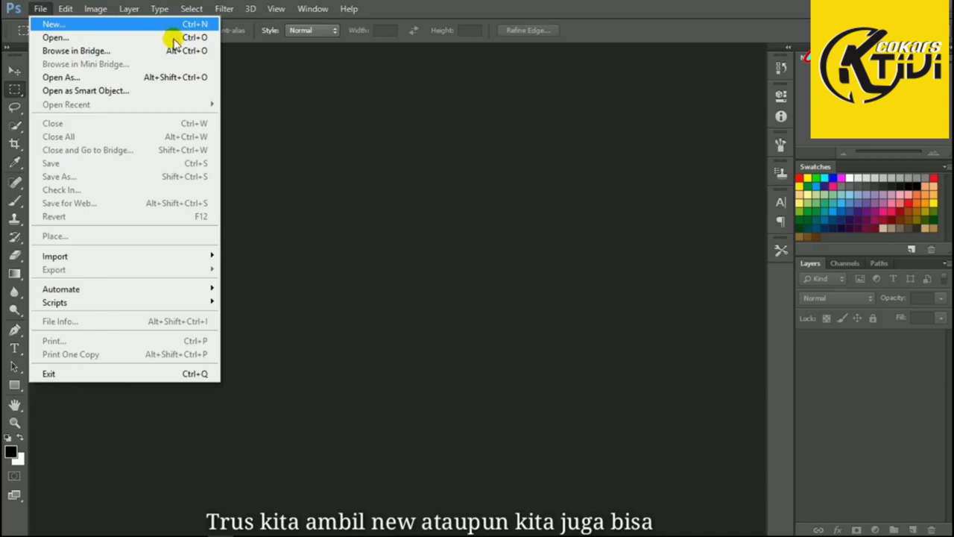
left_click(135, 26)
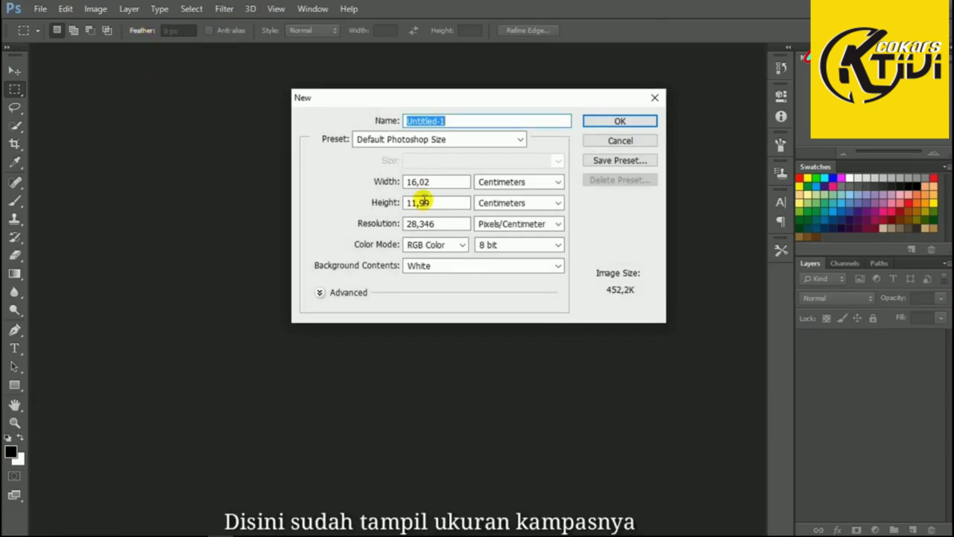
left_click(435, 185)
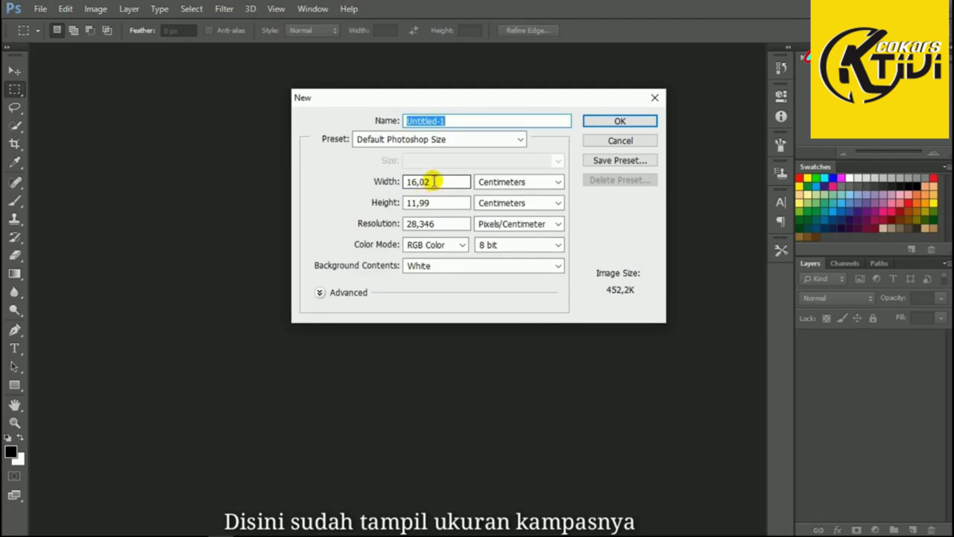
left_click(558, 184)
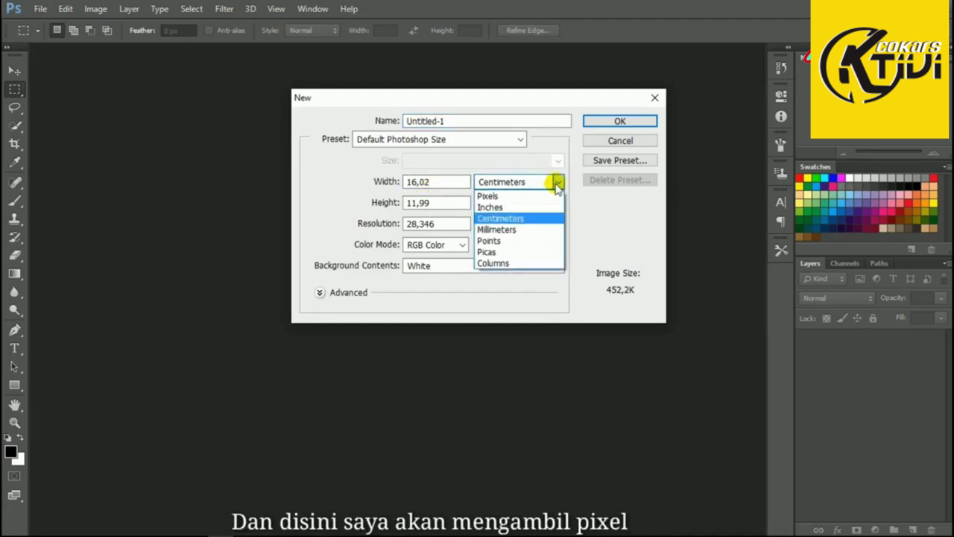
left_click(510, 197)
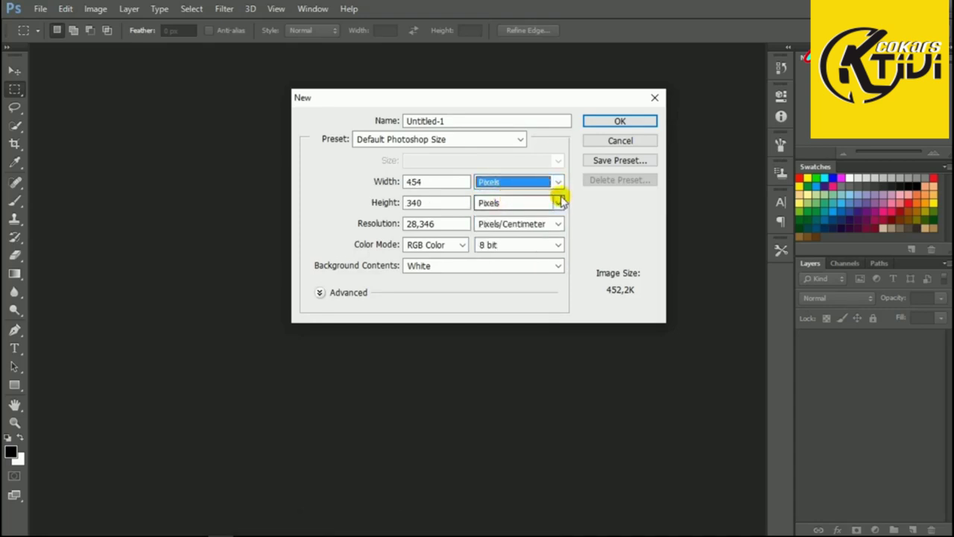
key("Tab")
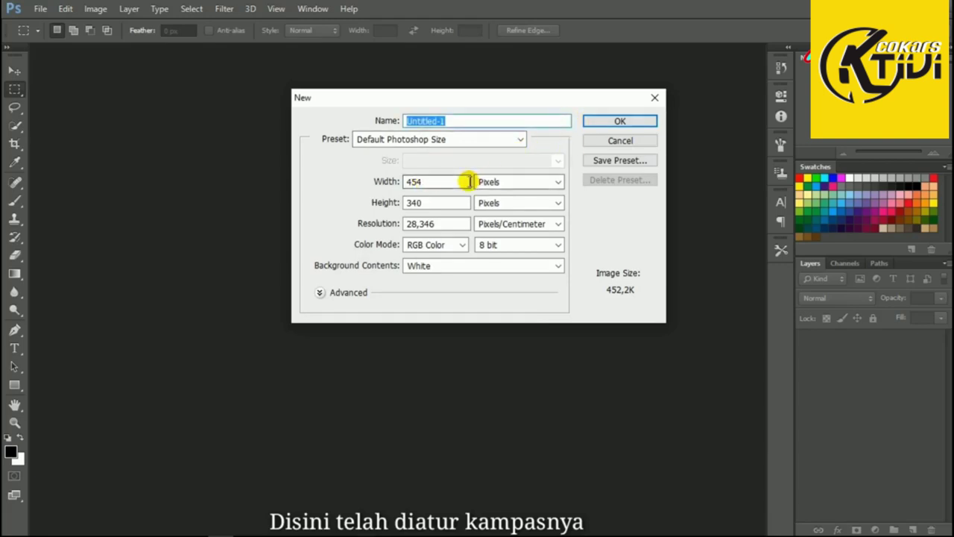
left_click(609, 123)
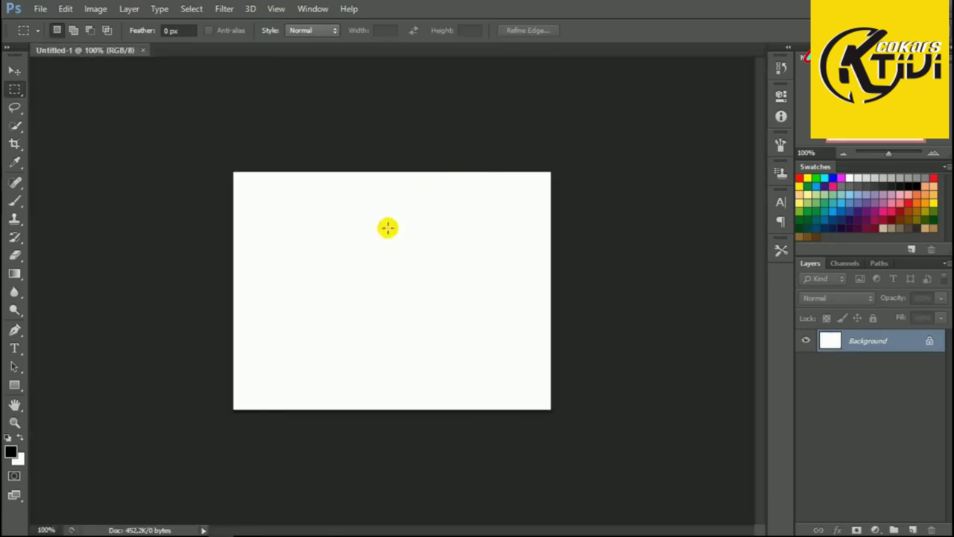
Step: Enlarge the white canvas outward around its centre with the Crop tool, and apply the crop
left_click(15, 144)
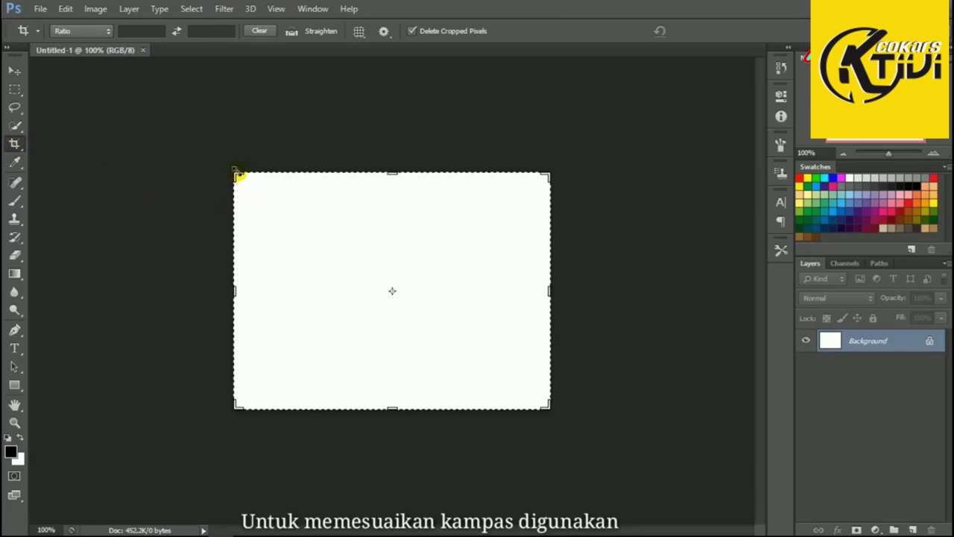
left_click_drag(237, 174, 175, 147)
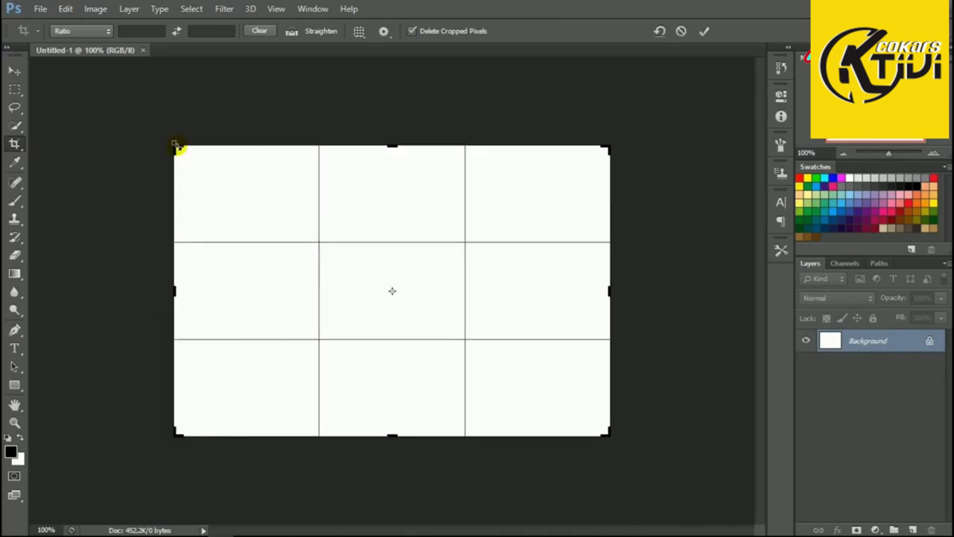
left_click(704, 32)
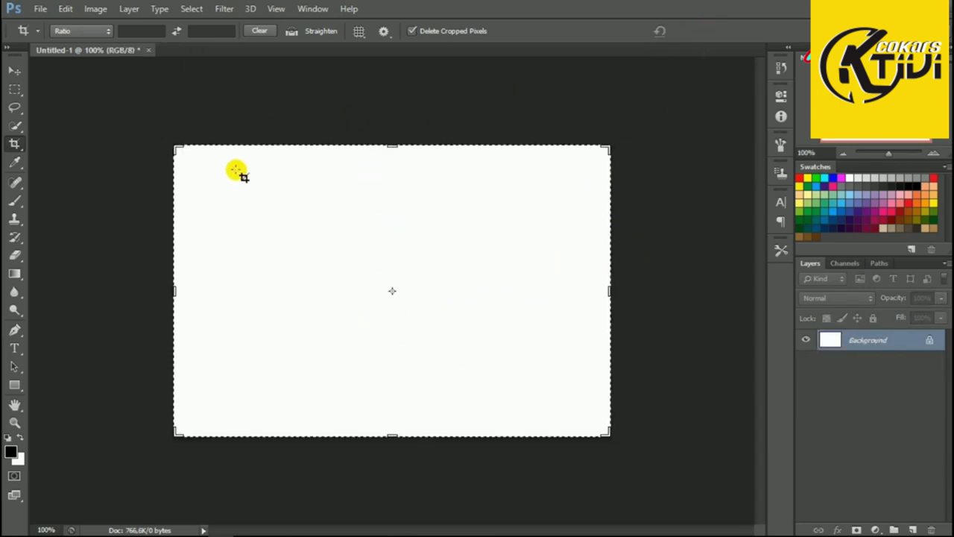
left_click(14, 70)
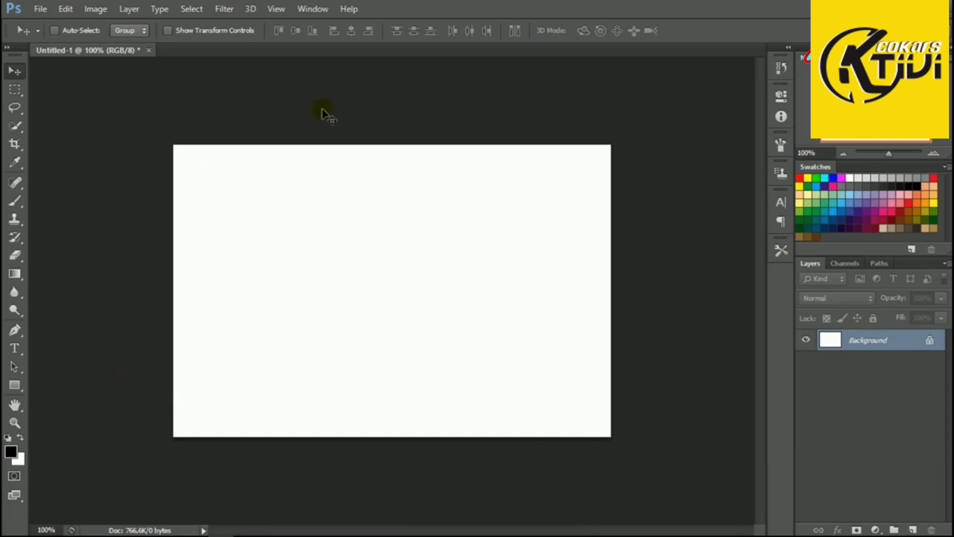
Step: Open the green apple image named "images" from the Pictures library
key("ctrl+o")
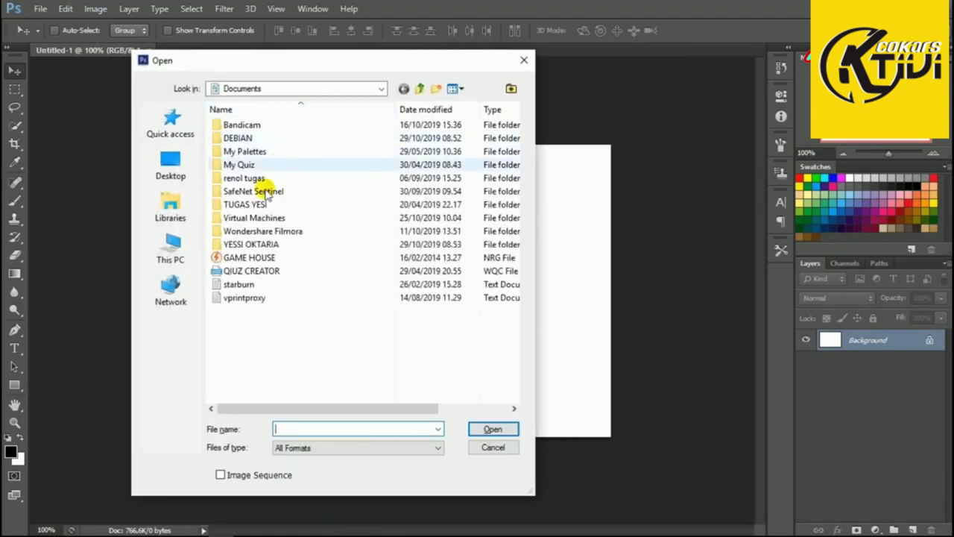
left_click(185, 216)
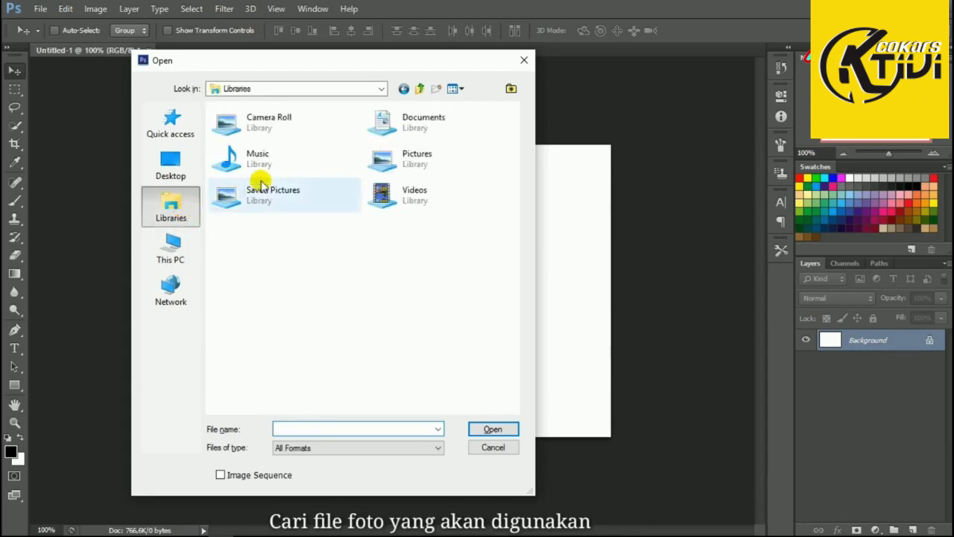
left_click(422, 162)
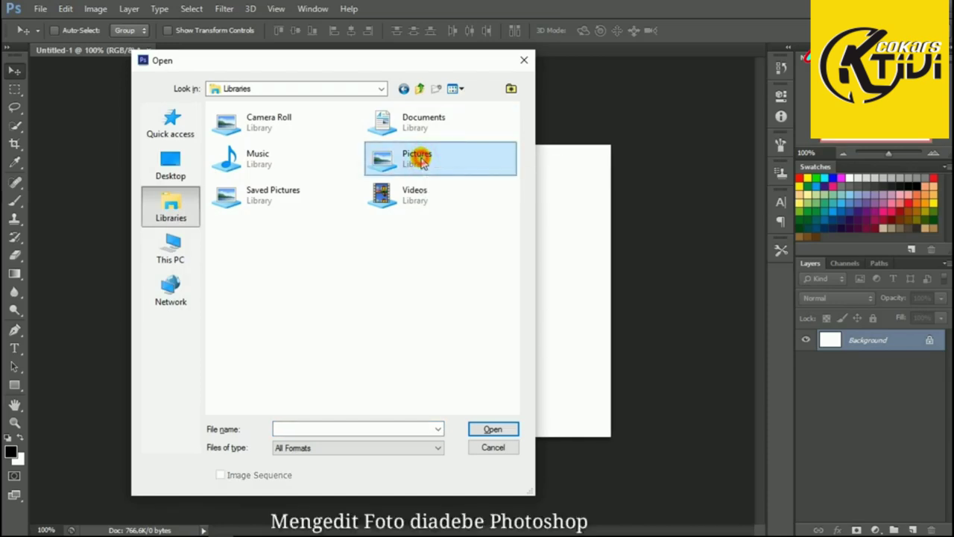
double_click(420, 158)
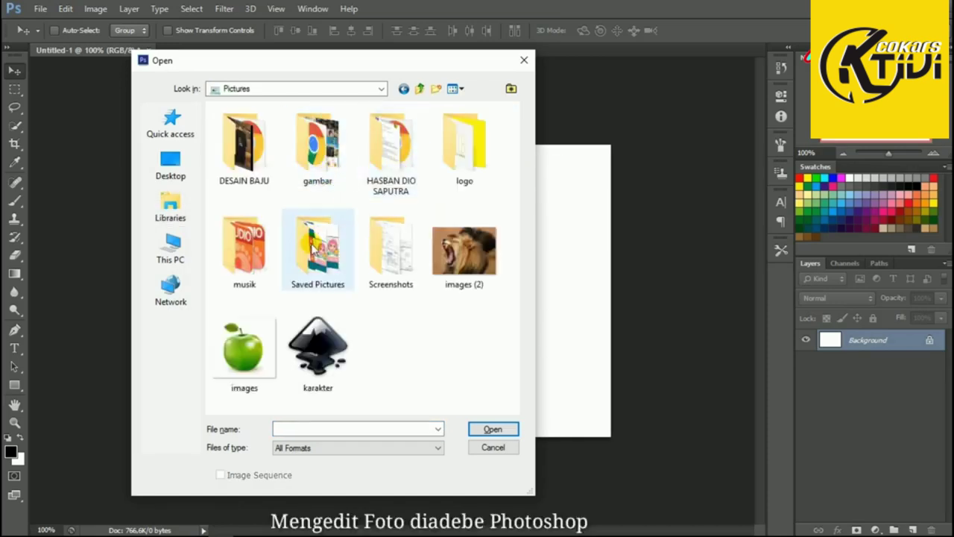
left_click(248, 351)
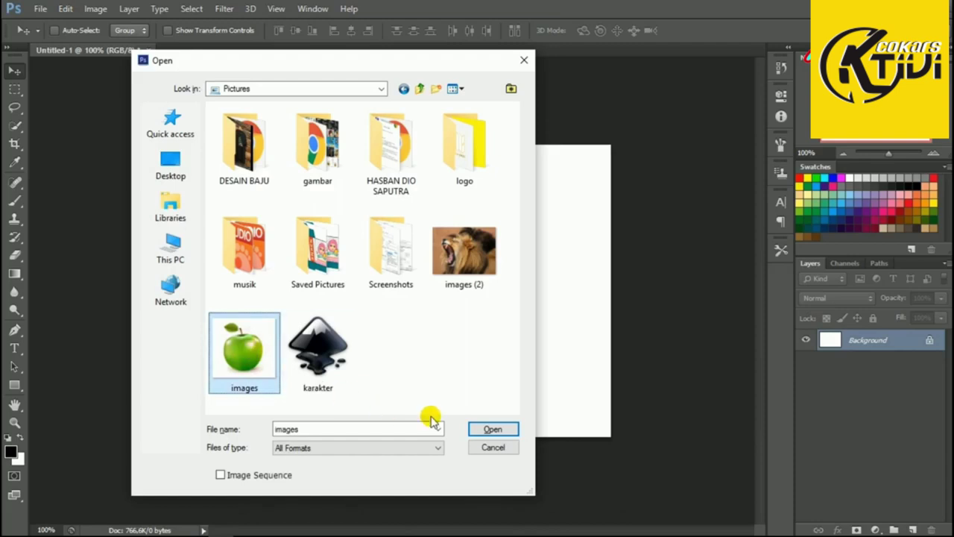
left_click(494, 429)
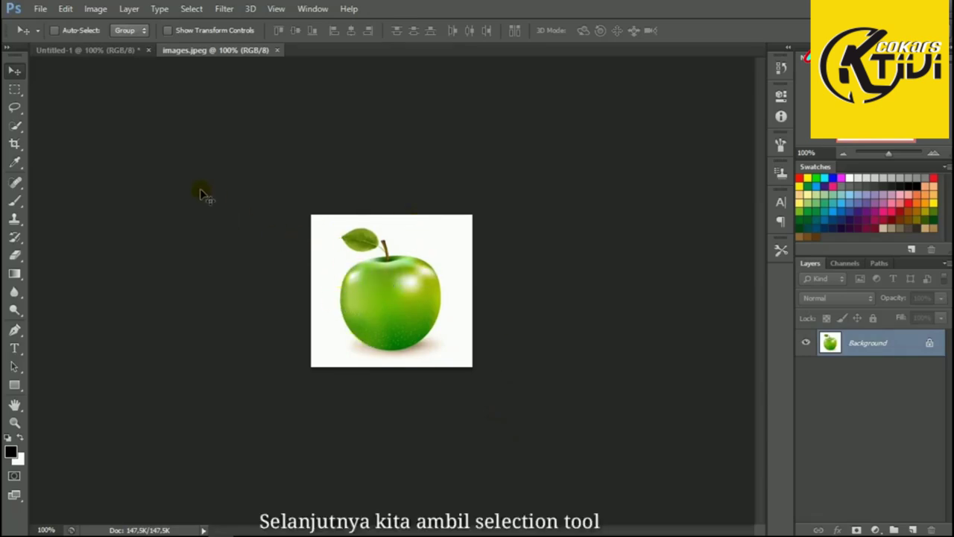
Step: Select the white area around the apple with the Magic Wand and fill it using Content-Aware in Normal mode
right_click(22, 134)
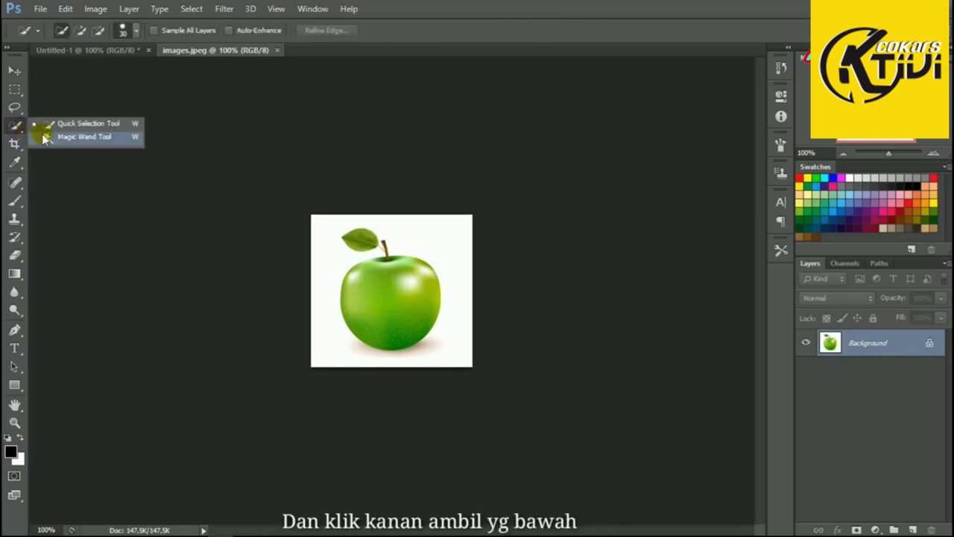
left_click(87, 143)
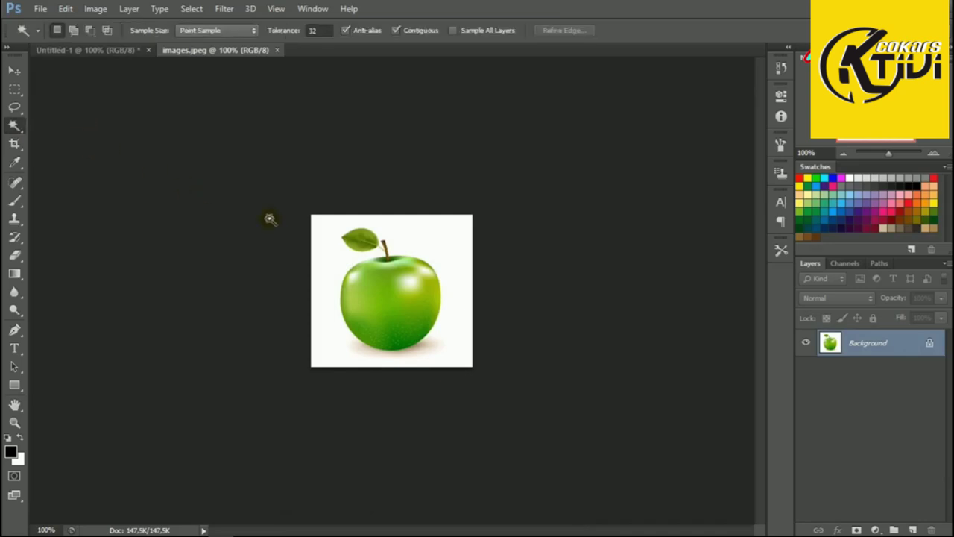
left_click(421, 251)
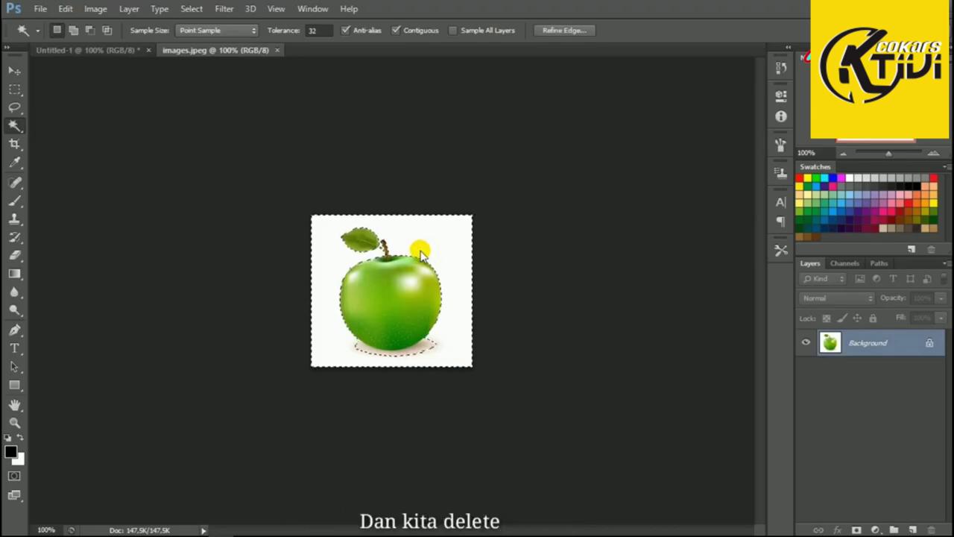
key("Delete")
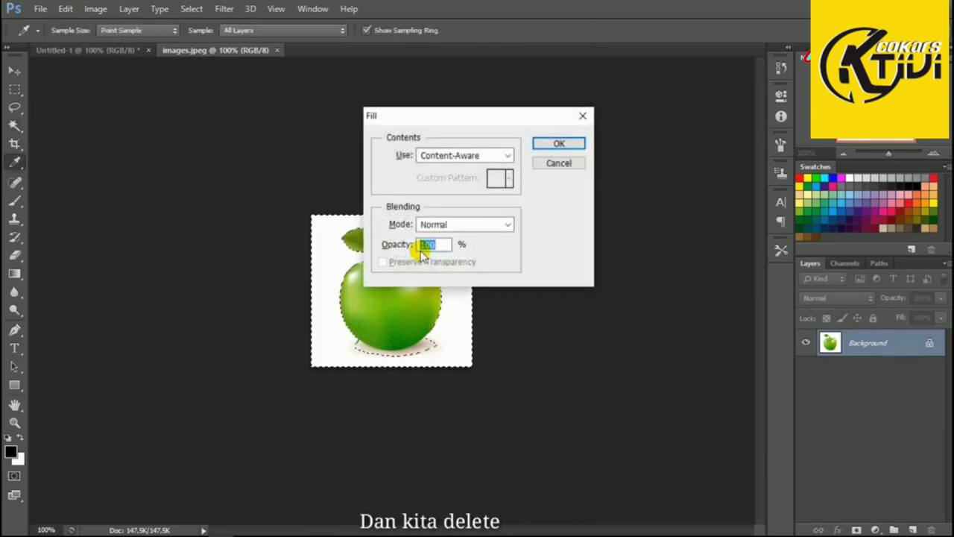
left_click(564, 143)
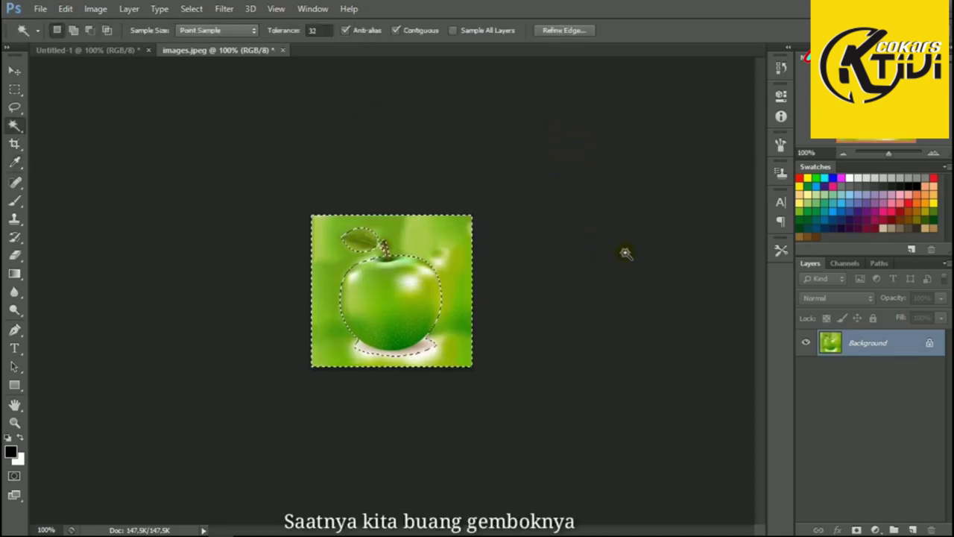
Step: Unlock the apple image's Background layer and delete the selected area around the apple
left_click_drag(929, 342, 930, 530)
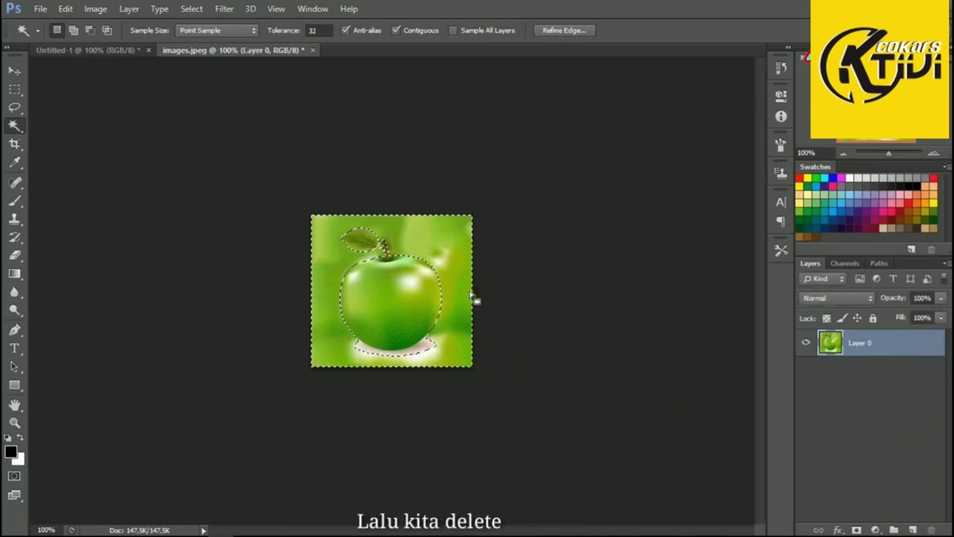
key("Delete")
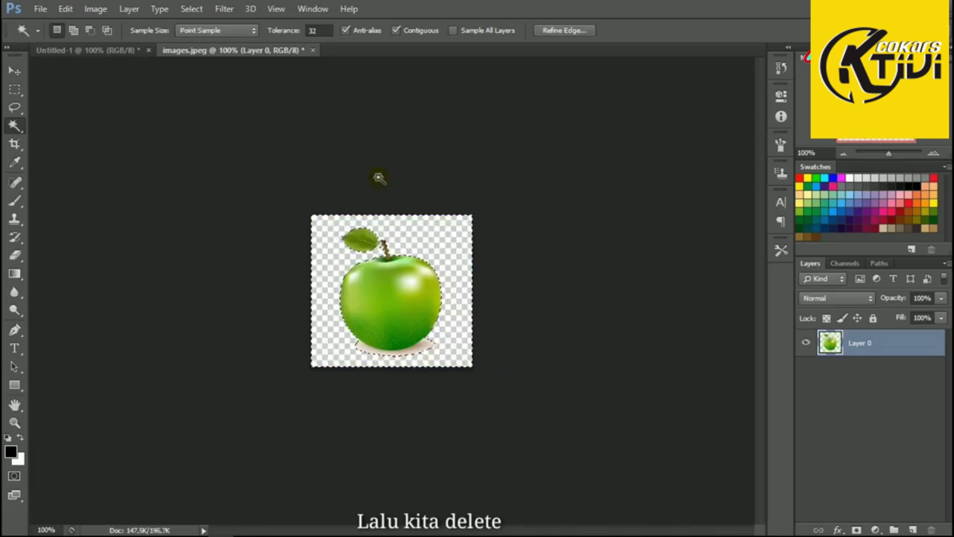
Step: Clear the selection and copy the cut-out apple into the Untitled-1 document with the Move tool, slightly left of the canvas centre
left_click(116, 53)
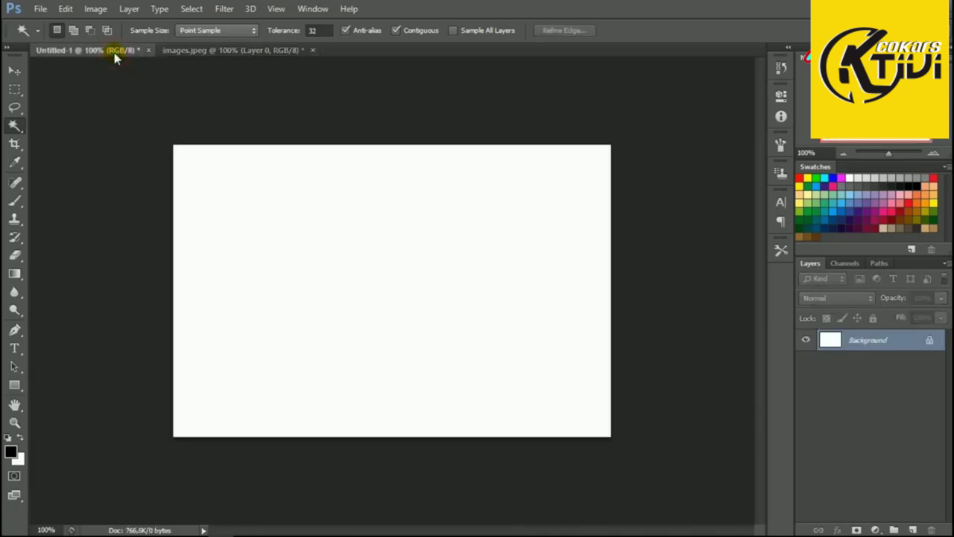
left_click(270, 49)
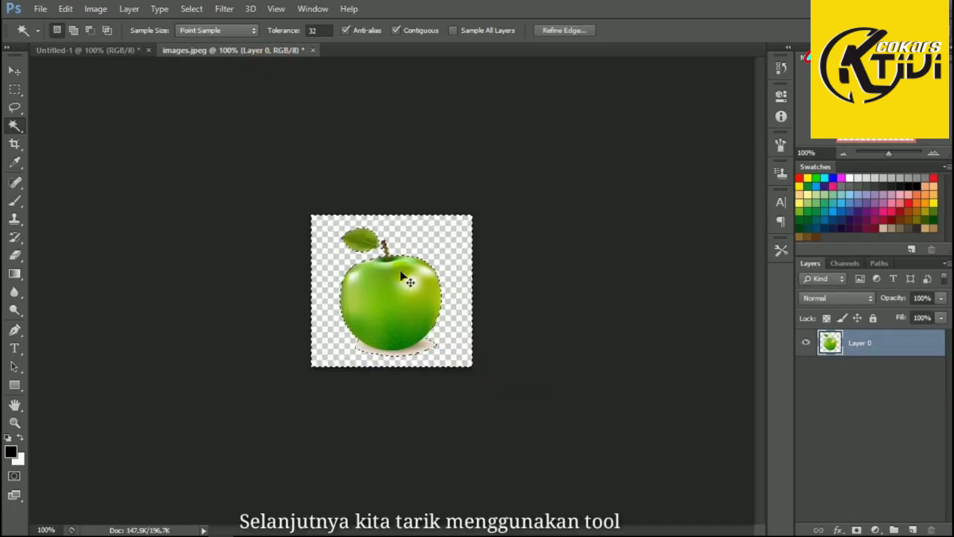
key("ctrl+d")
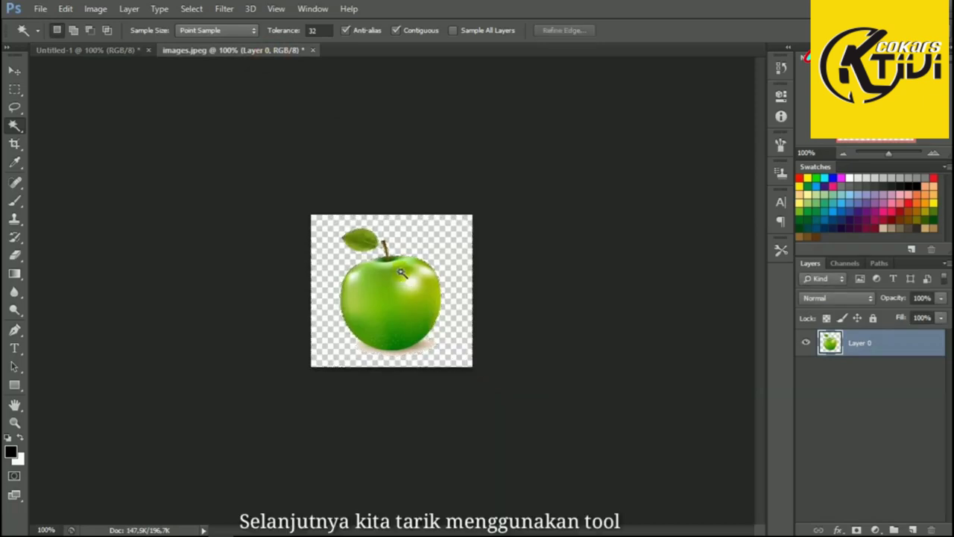
left_click(14, 70)
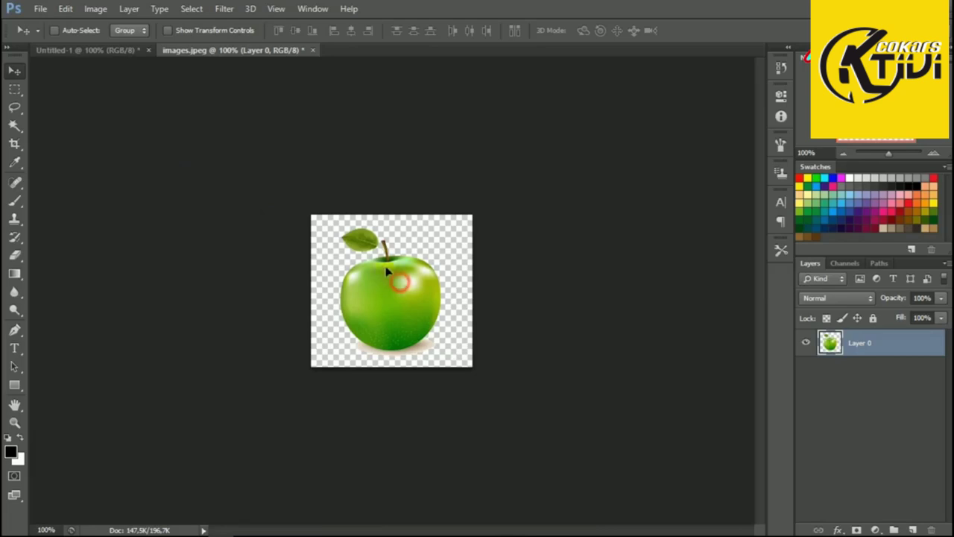
left_click_drag(387, 272, 349, 282)
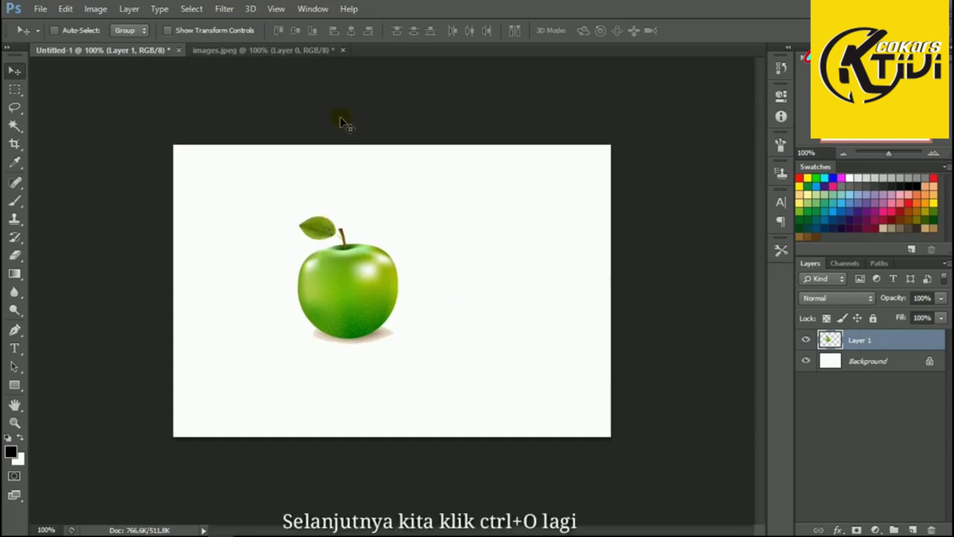
Step: Open the lion photo "images (2)" from the Pictures folder
key("ctrl+o")
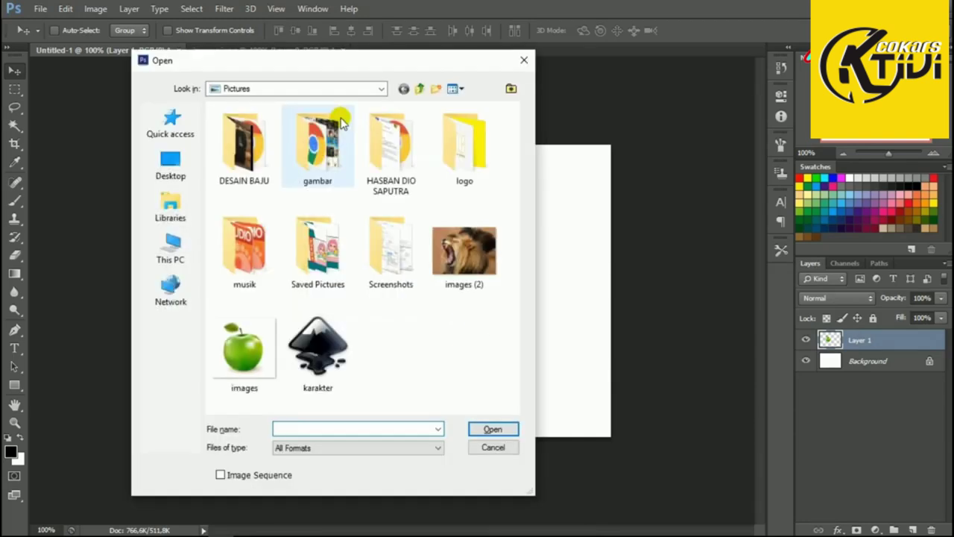
left_click(474, 268)
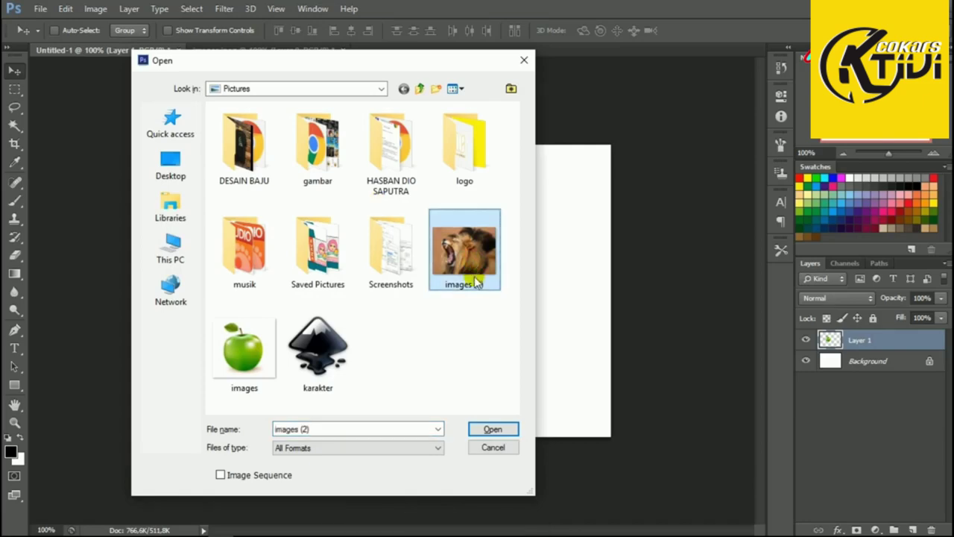
left_click(491, 428)
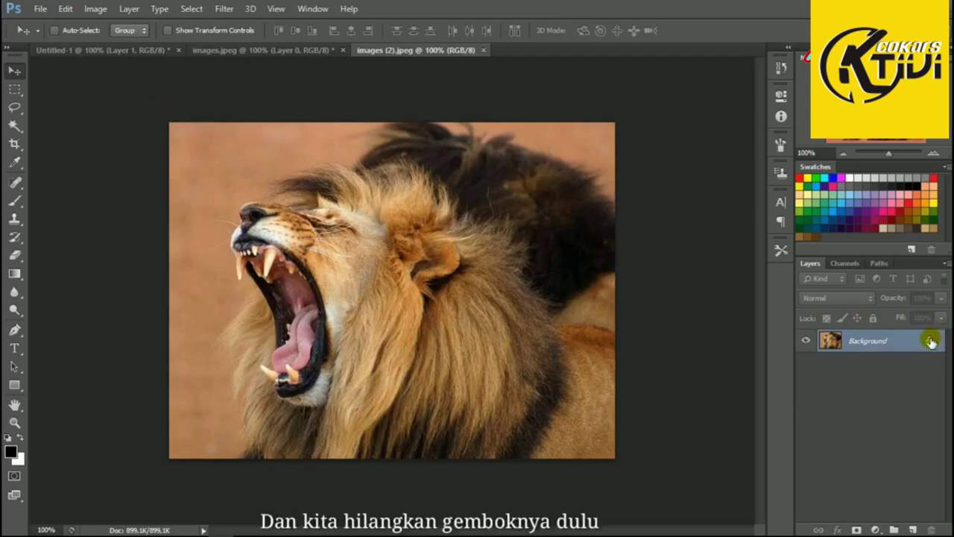
Step: Unlock the lion photo's Background layer and select the lion's head with a rectangular marquee, from the upper edge to below the chin
left_click_drag(930, 340, 926, 347)
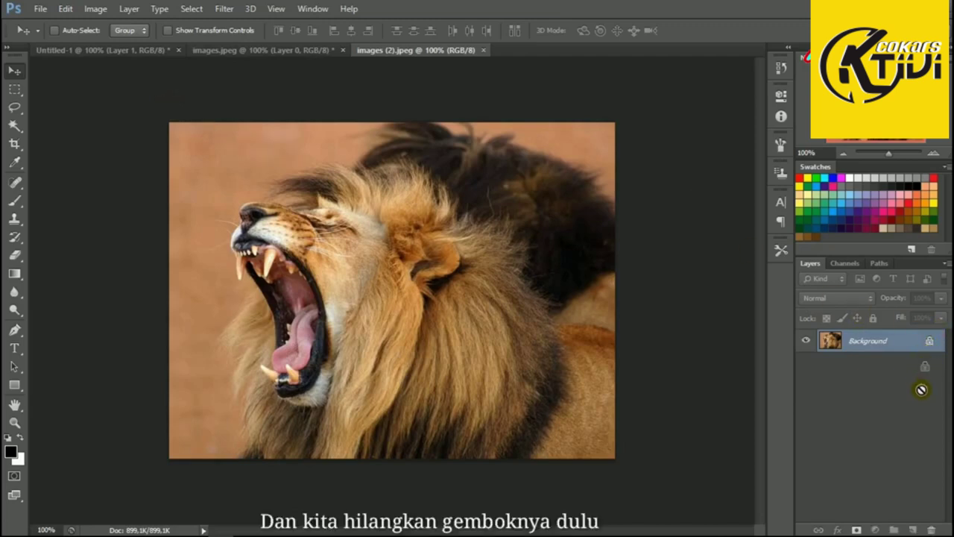
left_click_drag(927, 491, 933, 528)
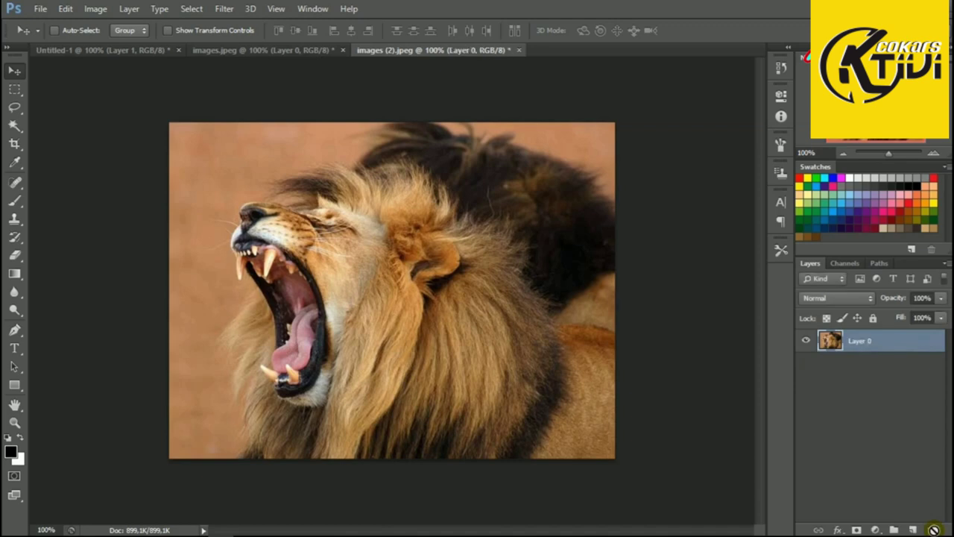
left_click(15, 89)
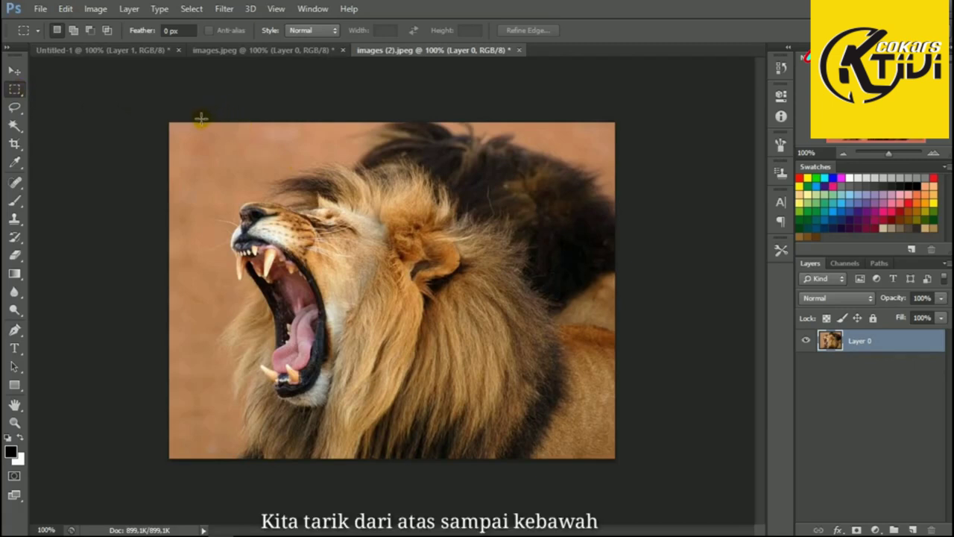
left_click_drag(190, 119, 470, 418)
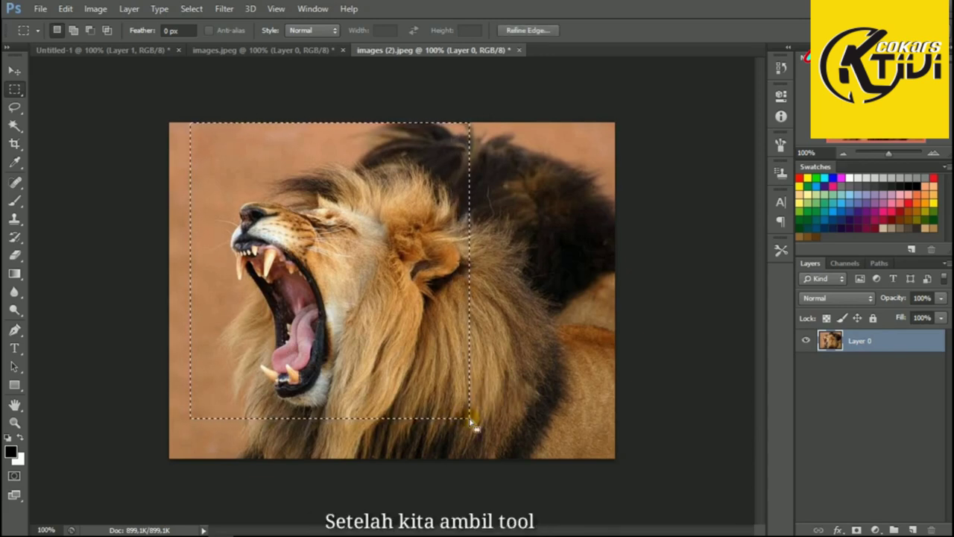
Step: Copy the selected lion head into the Untitled-1 document with the Move tool, over the right part of the canvas
left_click(15, 70)
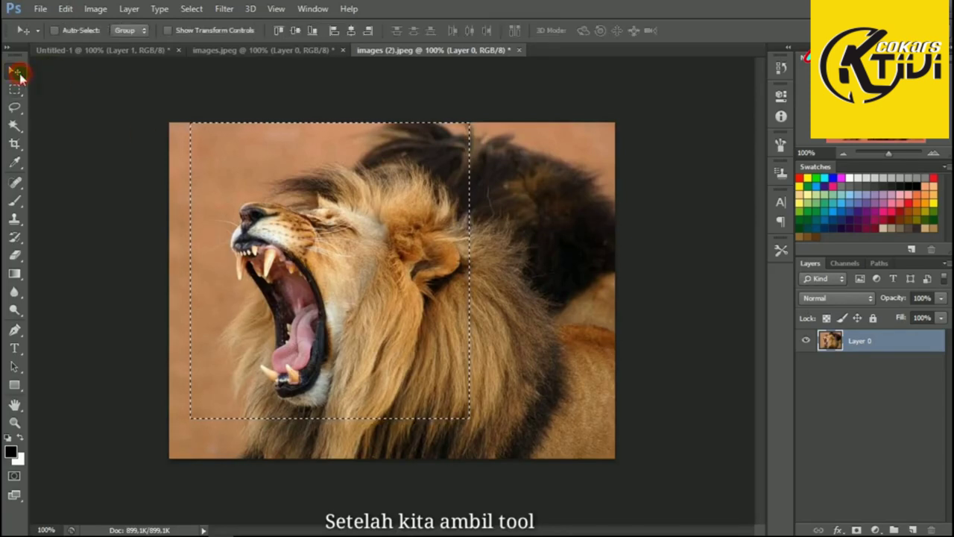
left_click_drag(289, 262, 319, 192)
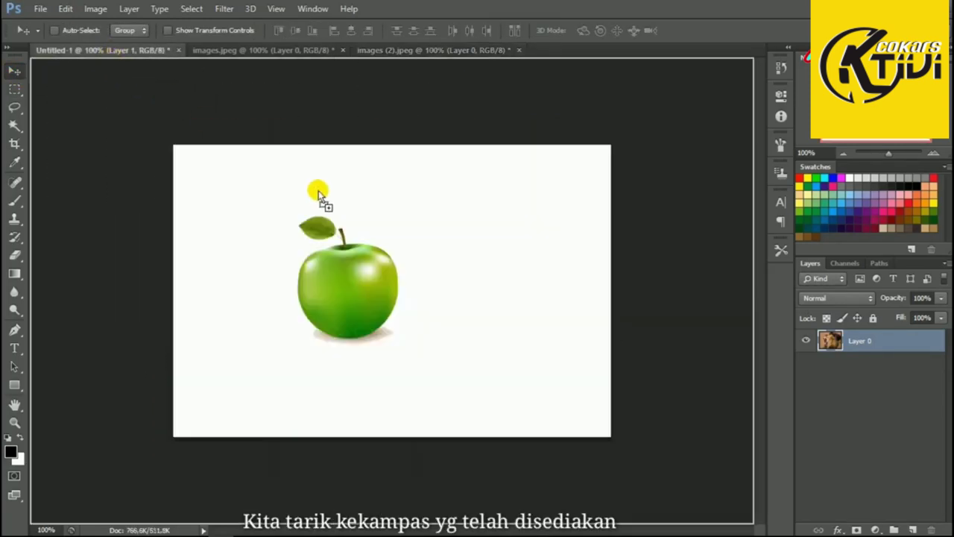
left_click_drag(466, 261, 434, 291)
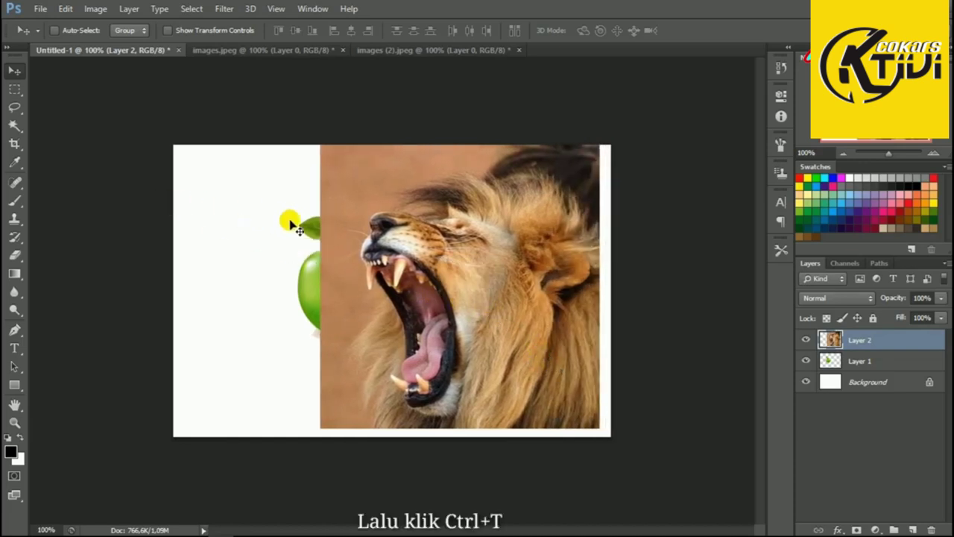
Step: Shrink the lion layer with Free Transform, stretch its width to about 132% so it covers the apple, and apply the transform
key("ctrl+t")
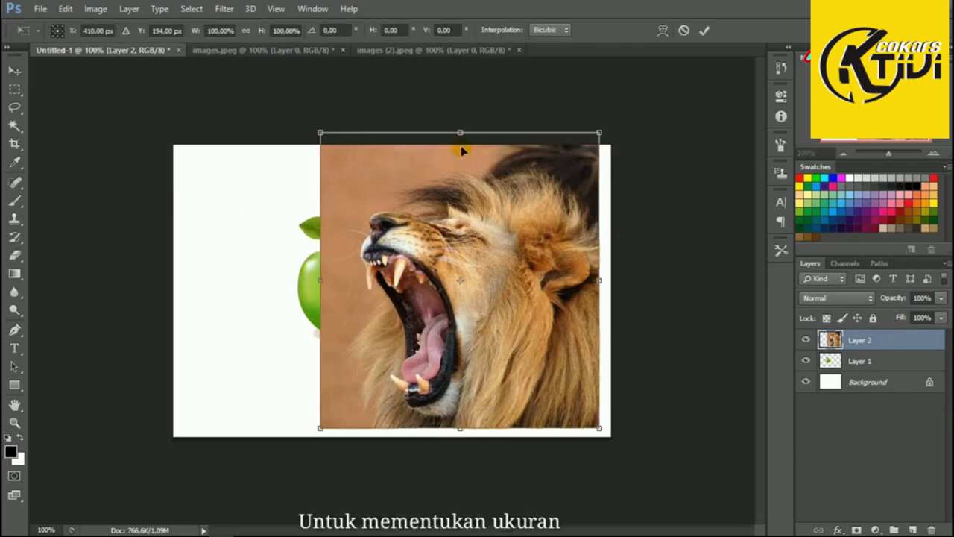
left_click_drag(462, 132, 461, 217)
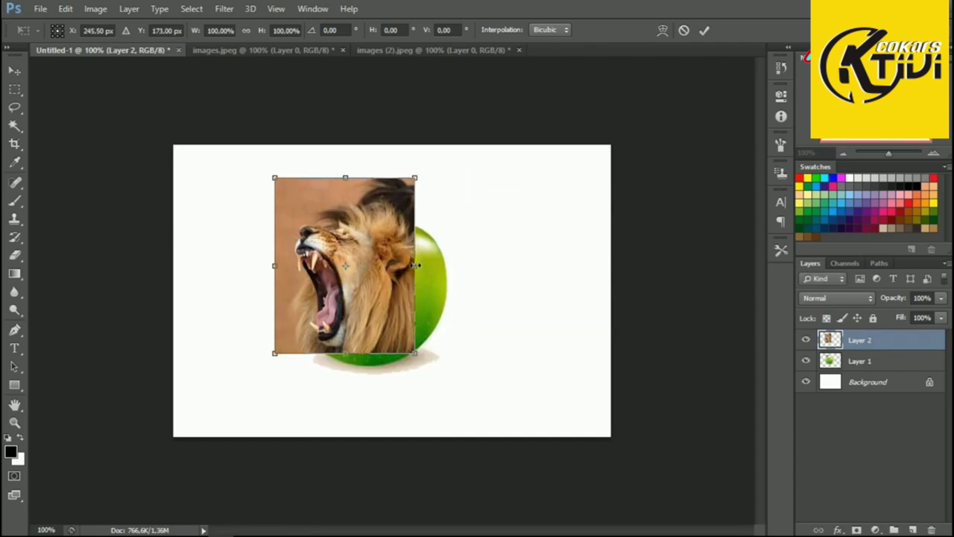
left_click_drag(415, 266, 461, 270)
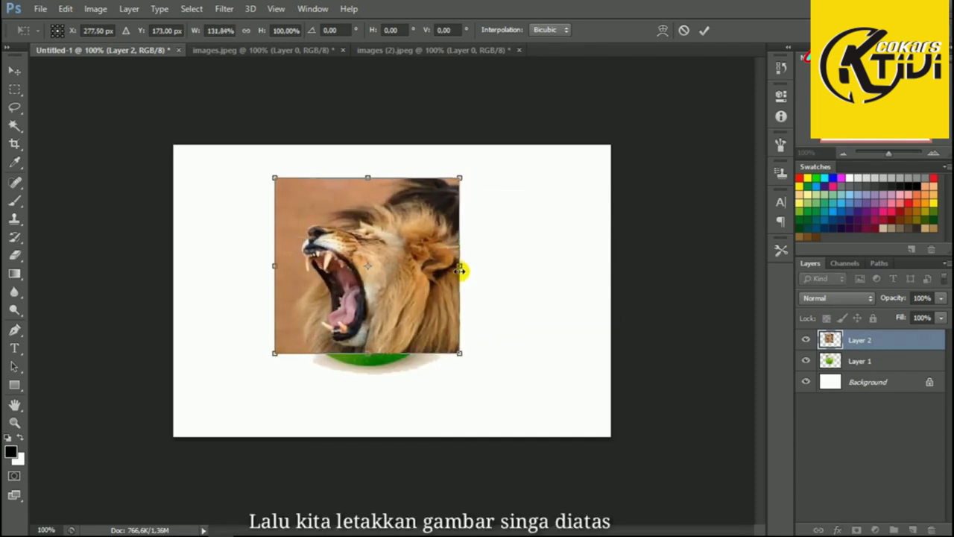
left_click(703, 32)
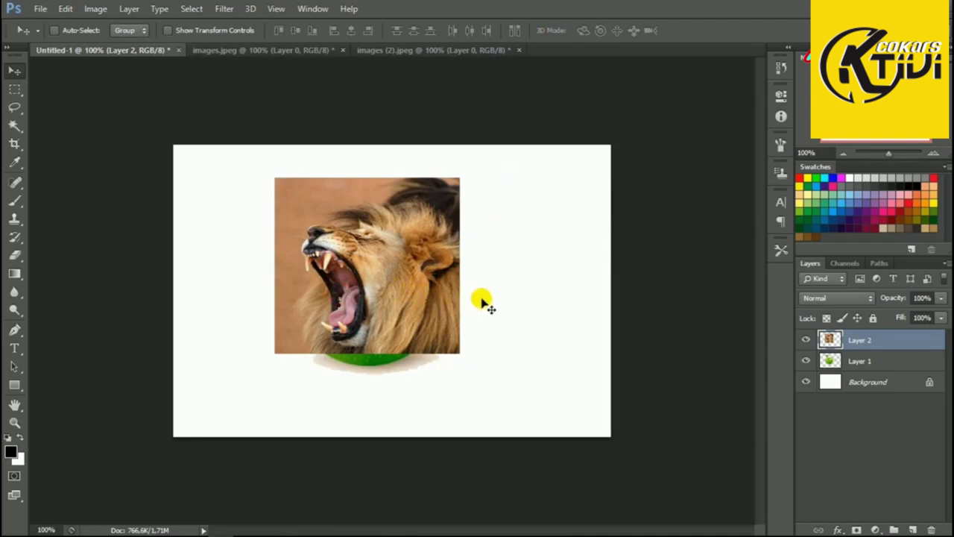
Step: Lower the lion layer's opacity to 50% and add a white layer mask to it
left_click(942, 300)
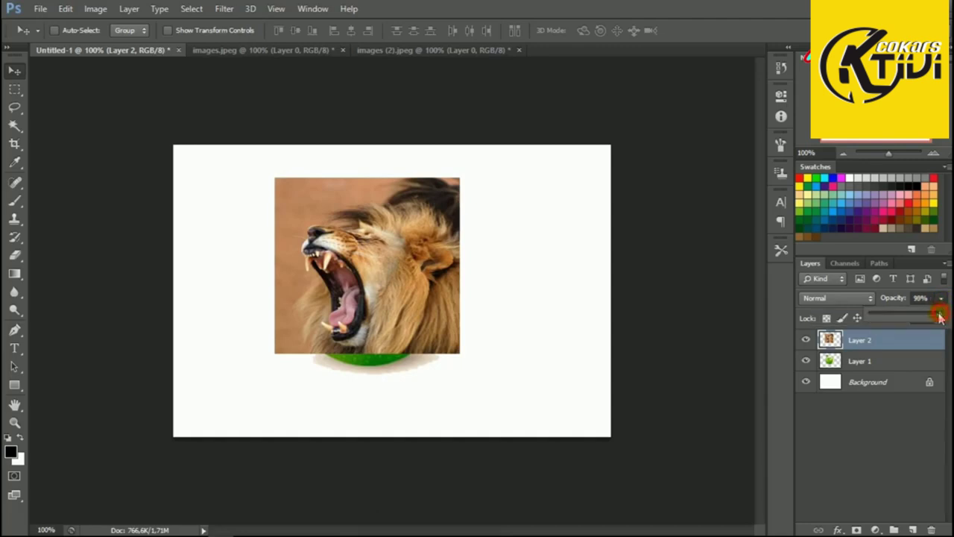
left_click_drag(927, 319, 908, 319)
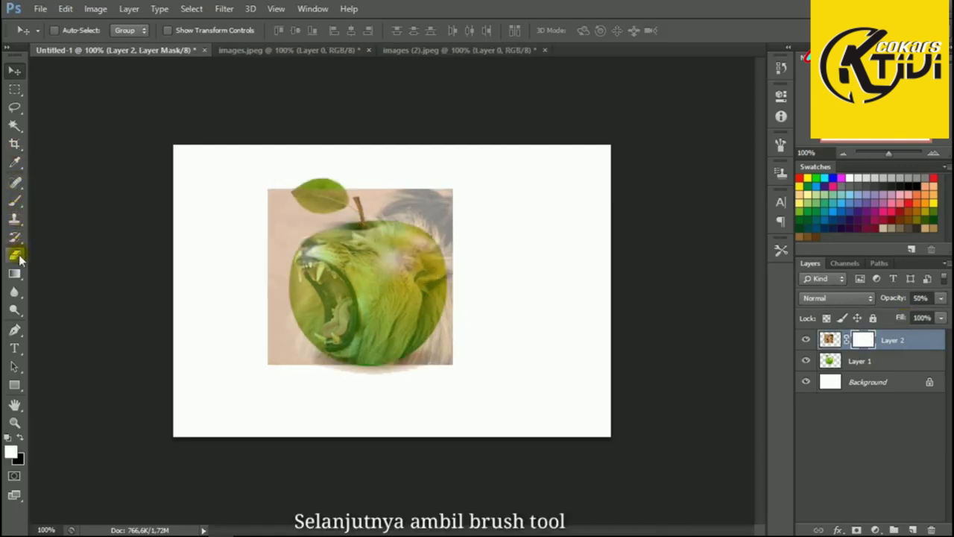
Step: Erase the lion photo's background below the leaf and beside the muzzle on the layer mask, using a soft 13 px eraser
left_click(19, 256)
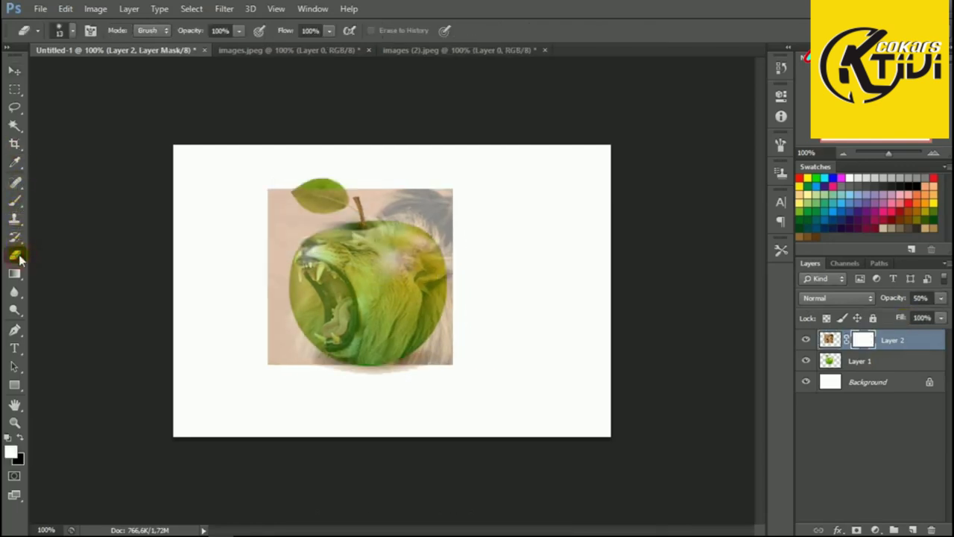
left_click(59, 33)
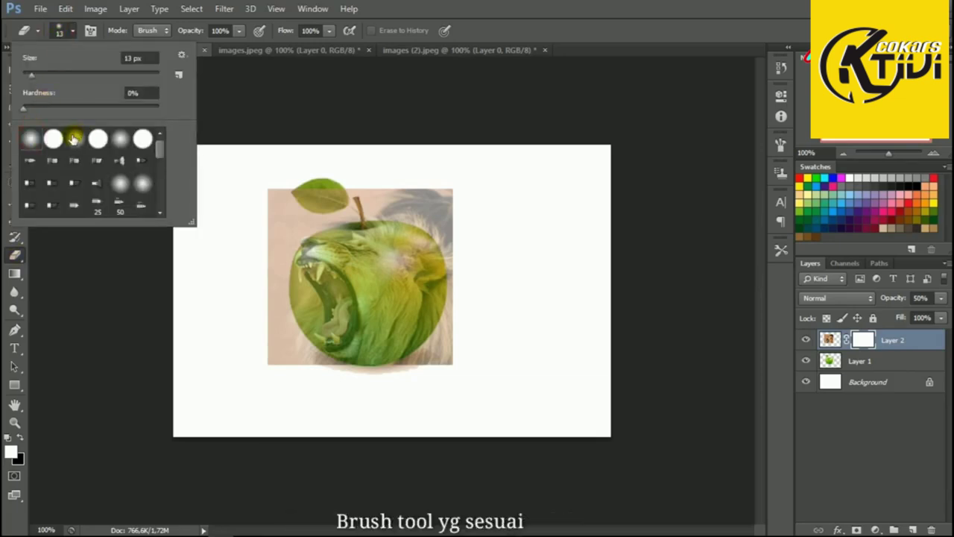
left_click(279, 159)
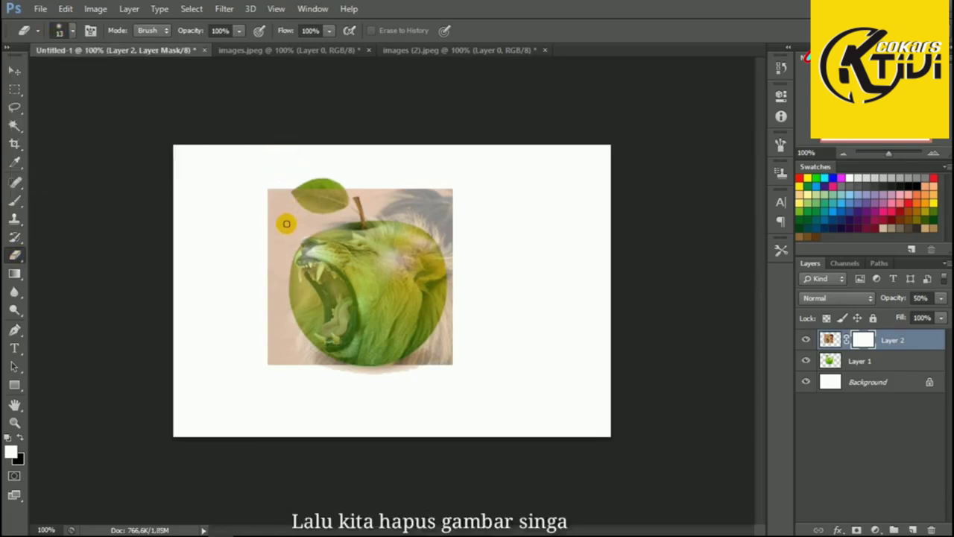
mouse_move(286, 229)
left_mouse_down()
mouse_move(299, 221)
mouse_move(289, 231)
mouse_move(305, 228)
mouse_move(273, 249)
mouse_move(279, 228)
mouse_move(287, 240)
mouse_move(328, 210)
mouse_move(340, 179)
mouse_move(330, 176)
mouse_move(354, 167)
left_mouse_up()
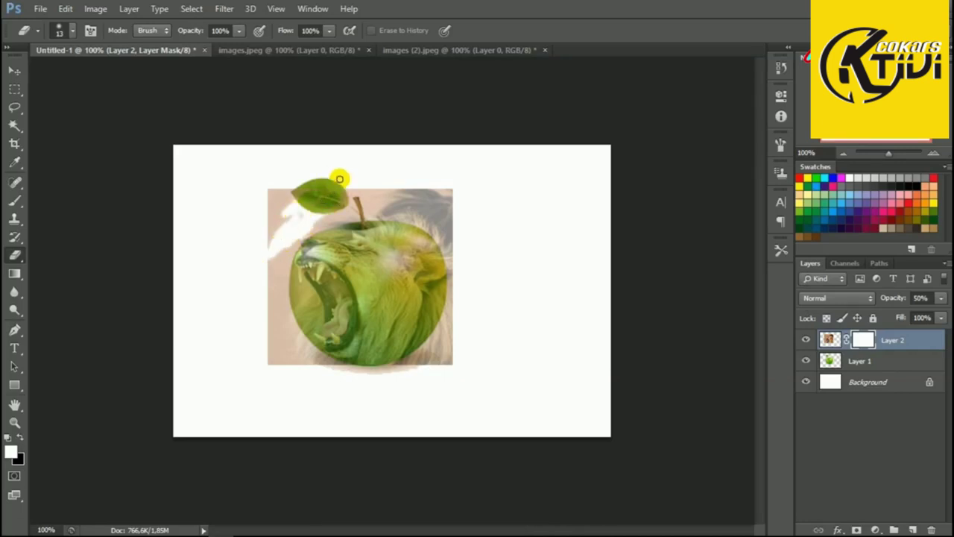
mouse_move(297, 211)
left_mouse_down()
mouse_move(281, 221)
mouse_move(280, 254)
mouse_move(288, 245)
left_mouse_up()
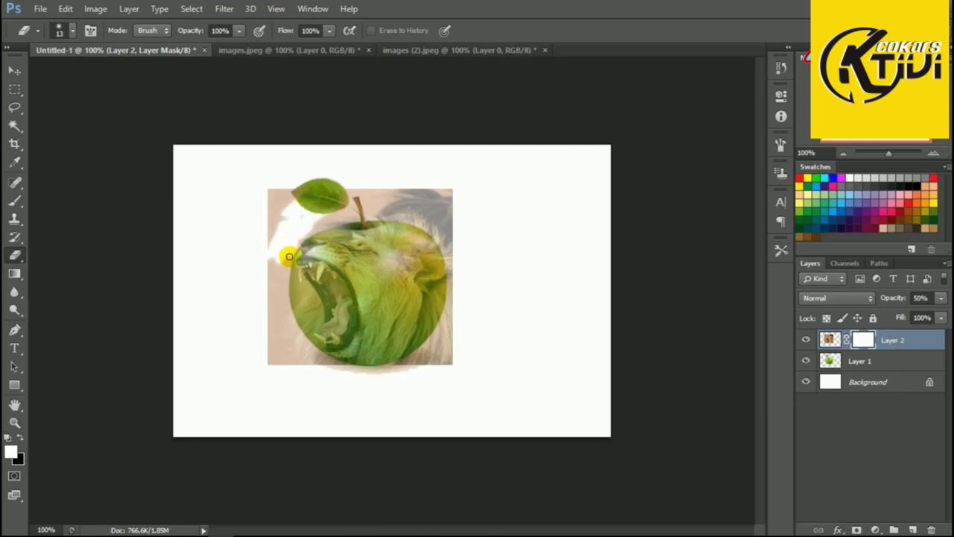
mouse_move(283, 272)
left_mouse_down()
mouse_move(284, 245)
mouse_move(280, 270)
mouse_move(313, 224)
mouse_move(306, 212)
mouse_move(301, 224)
mouse_move(301, 197)
mouse_move(299, 218)
mouse_move(305, 191)
mouse_move(276, 196)
left_mouse_up()
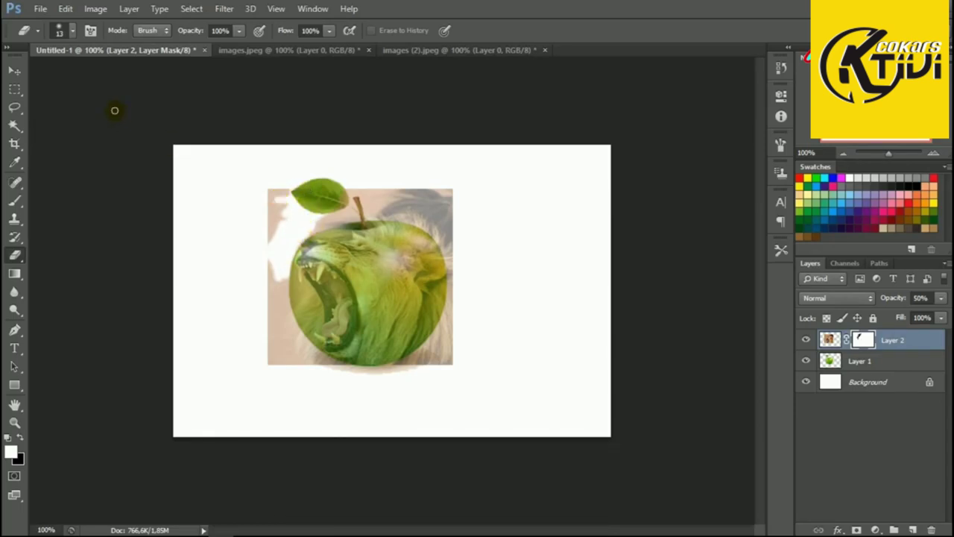
Step: Enlarge the eraser to 42 px and erase the lion photo outside the apple's outline and above the mouth on the mask
left_click(65, 9)
left_click(60, 30)
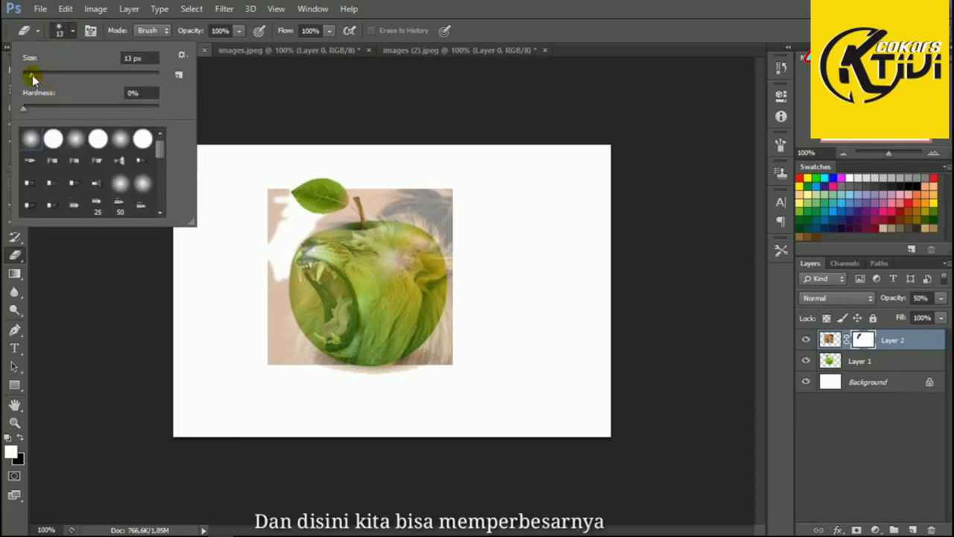
left_click_drag(32, 78, 51, 77)
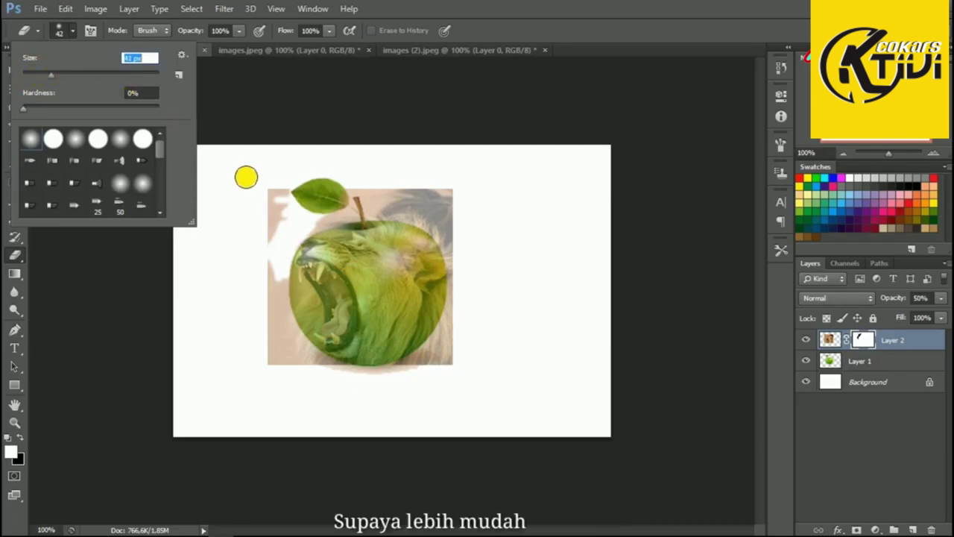
left_click(273, 192)
mouse_move(278, 200)
left_mouse_down()
mouse_move(264, 213)
mouse_move(271, 228)
mouse_move(262, 254)
mouse_move(276, 279)
mouse_move(273, 305)
mouse_move(269, 298)
mouse_move(282, 317)
mouse_move(268, 315)
mouse_move(277, 348)
mouse_move(269, 356)
mouse_move(306, 375)
mouse_move(292, 335)
mouse_move(310, 357)
left_mouse_up()
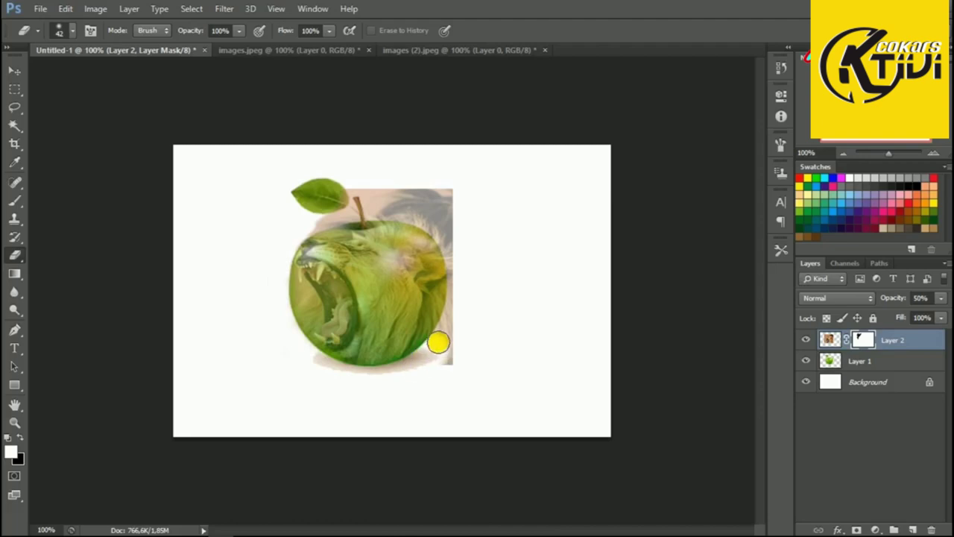
mouse_move(439, 342)
left_mouse_down()
mouse_move(450, 365)
mouse_move(458, 271)
mouse_move(437, 228)
mouse_move(453, 230)
mouse_move(440, 187)
mouse_move(466, 209)
mouse_move(415, 193)
mouse_move(435, 226)
mouse_move(399, 211)
mouse_move(306, 222)
mouse_move(350, 211)
mouse_move(338, 182)
mouse_move(391, 202)
mouse_move(343, 179)
mouse_move(413, 192)
mouse_move(330, 167)
mouse_move(354, 193)
mouse_move(337, 195)
mouse_move(353, 193)
mouse_move(261, 156)
mouse_move(323, 156)
mouse_move(260, 154)
mouse_move(356, 174)
mouse_move(356, 201)
mouse_move(288, 177)
mouse_move(262, 253)
mouse_move(274, 370)
mouse_move(325, 394)
mouse_move(469, 400)
mouse_move(205, 213)
mouse_move(301, 214)
mouse_move(258, 188)
mouse_move(310, 217)
mouse_move(295, 237)
mouse_move(325, 243)
mouse_move(302, 245)
mouse_move(346, 259)
left_mouse_up()
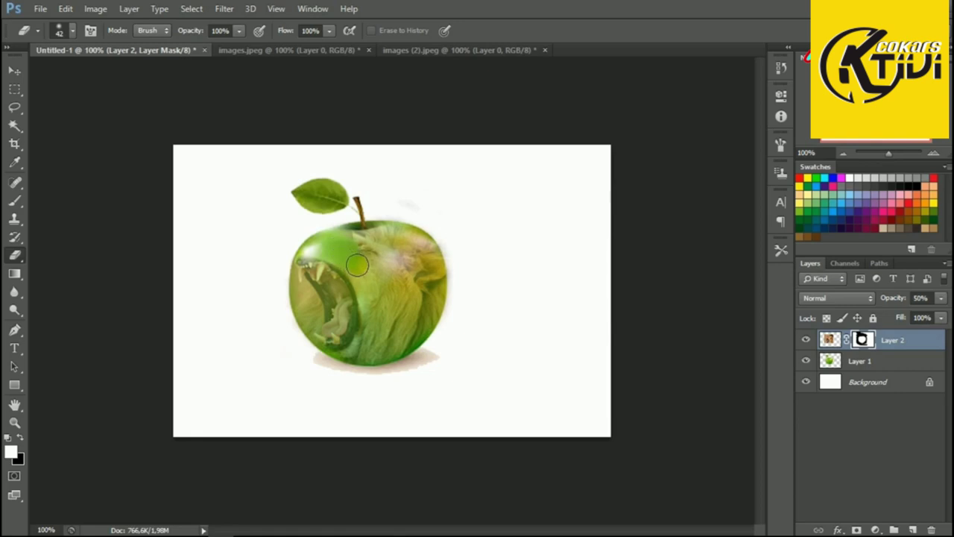
Step: Erase the lion's face and mane over the apple's body on the mask, keeping only the open mouth area
mouse_move(360, 251)
left_mouse_down()
mouse_move(391, 235)
mouse_move(384, 223)
mouse_move(402, 242)
mouse_move(395, 229)
mouse_move(422, 242)
mouse_move(400, 217)
mouse_move(456, 291)
mouse_move(421, 234)
mouse_move(431, 235)
mouse_move(445, 285)
mouse_move(392, 197)
mouse_move(432, 318)
mouse_move(378, 220)
mouse_move(403, 298)
left_mouse_up()
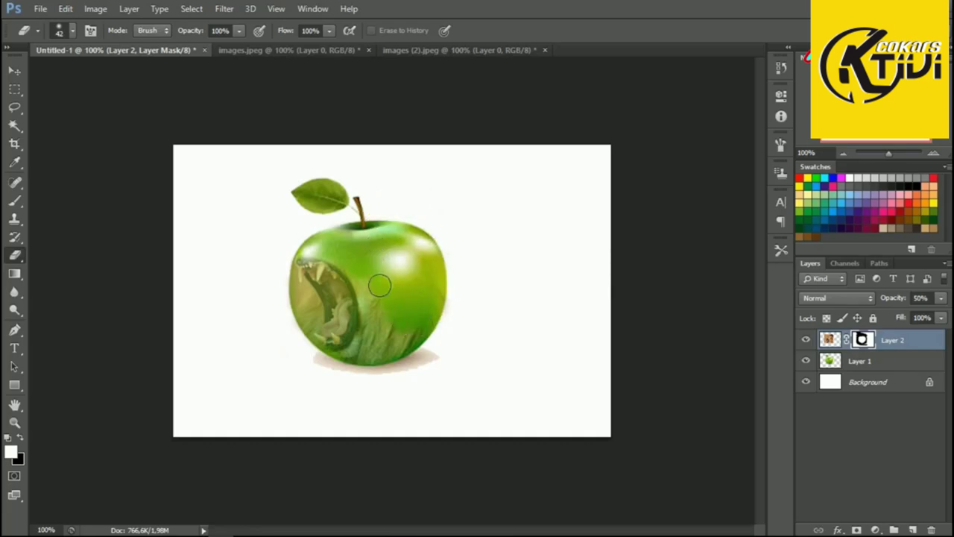
mouse_move(357, 265)
left_mouse_down()
mouse_move(395, 361)
mouse_move(399, 339)
mouse_move(425, 353)
mouse_move(429, 316)
mouse_move(446, 352)
mouse_move(430, 257)
mouse_move(432, 324)
mouse_move(410, 385)
mouse_move(391, 355)
mouse_move(353, 356)
left_mouse_up()
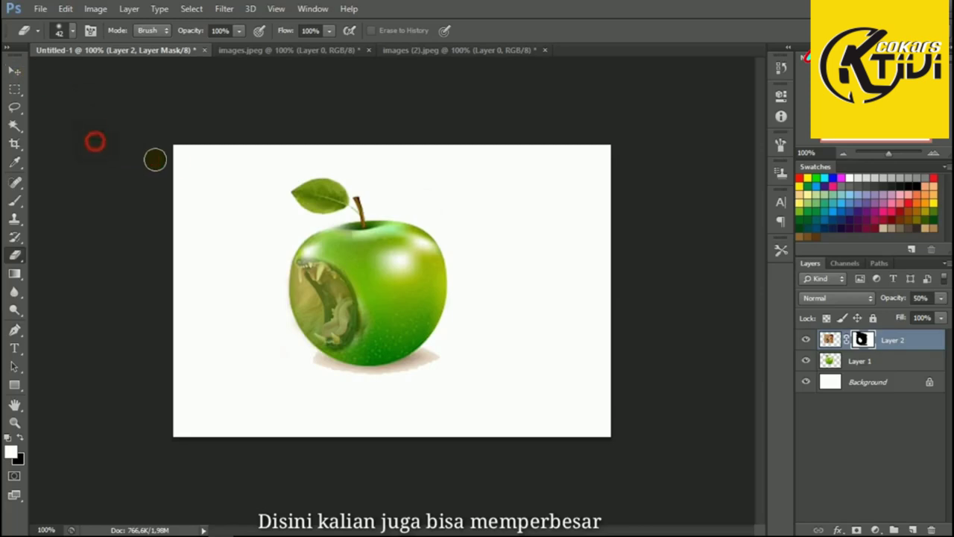
left_click(175, 160)
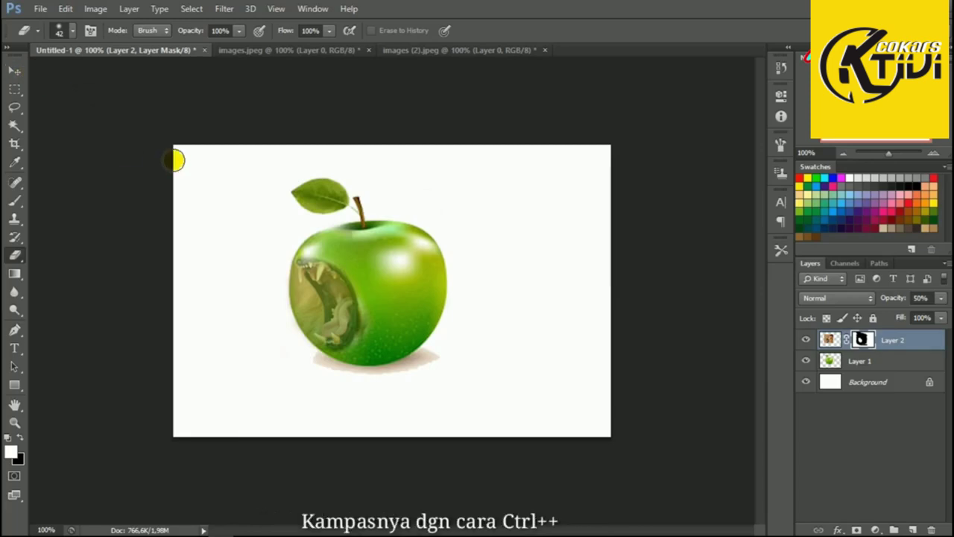
Step: Reduce the eraser to 17 px and clean the leftover fur along the right and lower rim of the mouth
key("ctrl+plus")
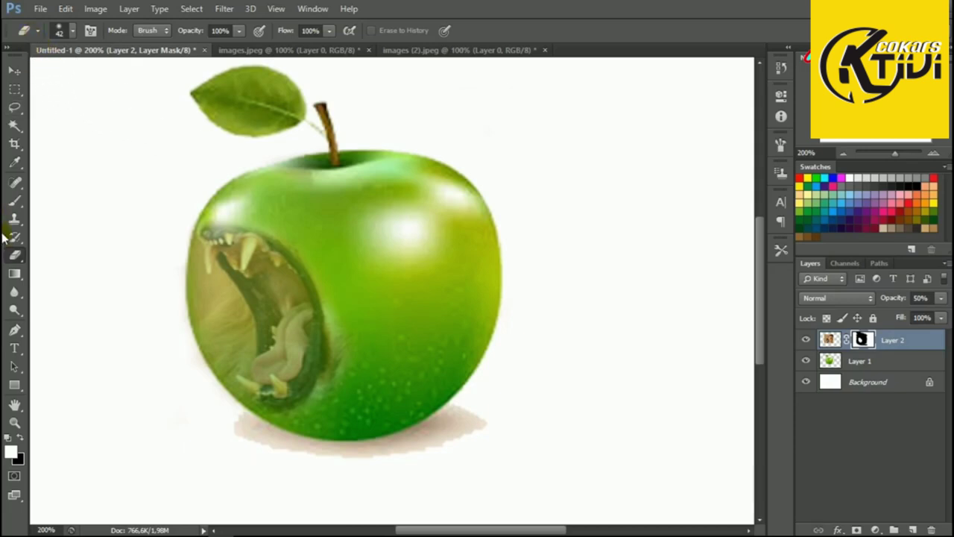
left_click(58, 31)
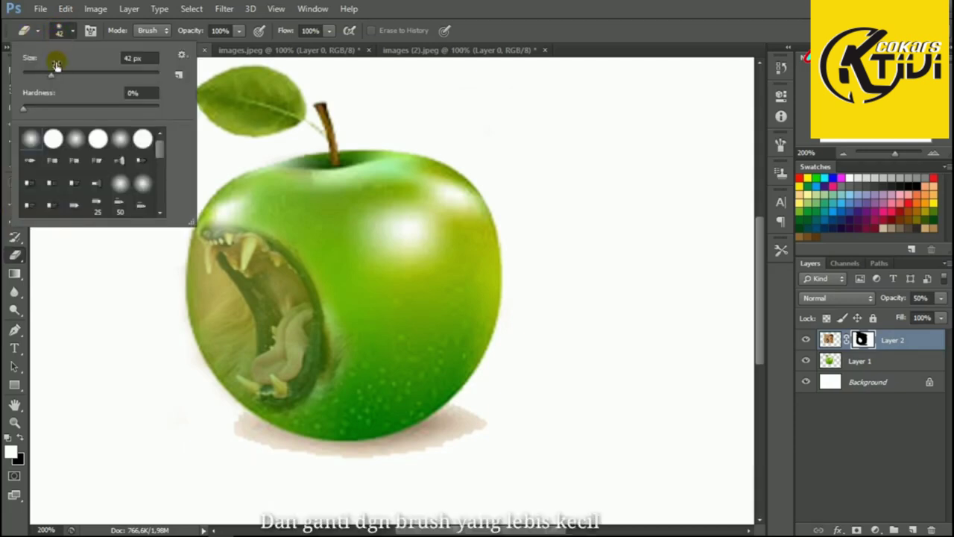
left_click_drag(52, 74, 34, 74)
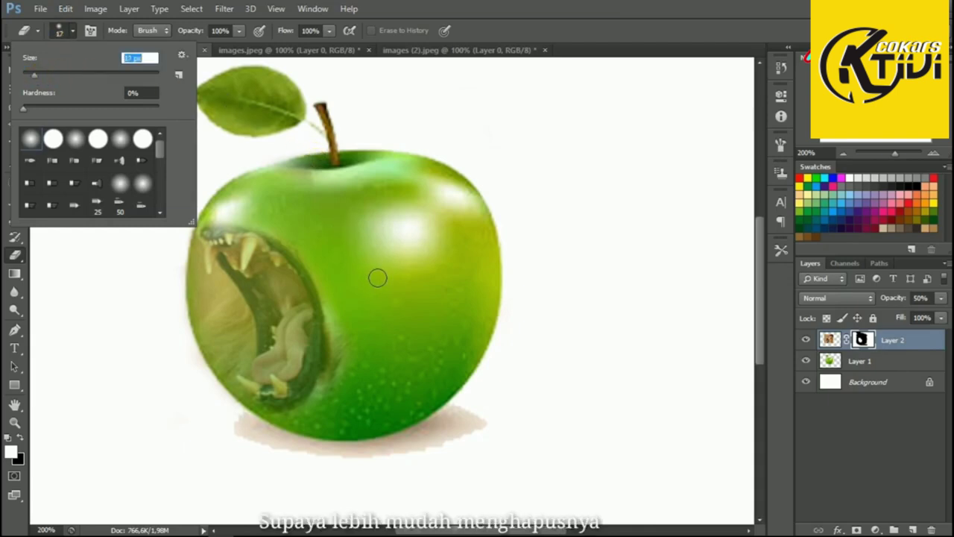
left_click(325, 282)
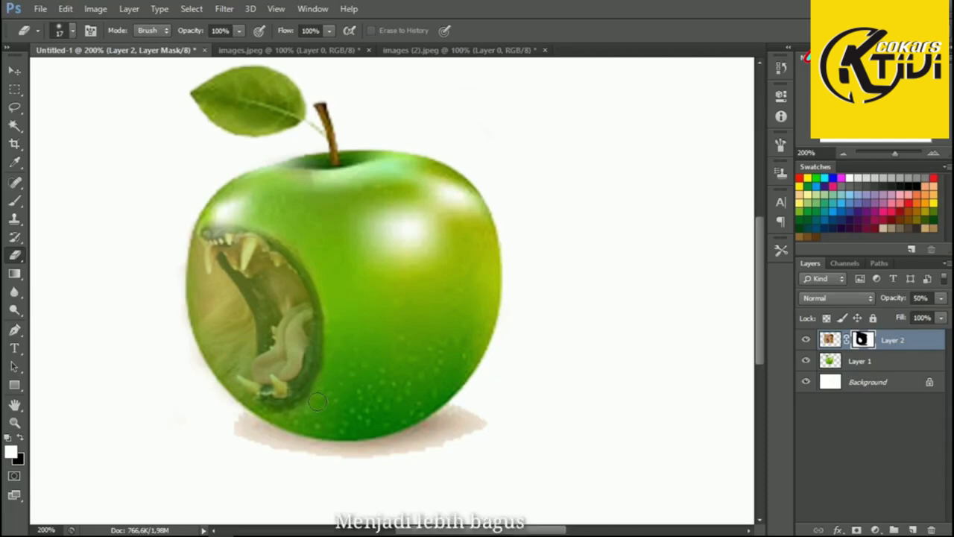
left_click_drag(274, 420, 240, 411)
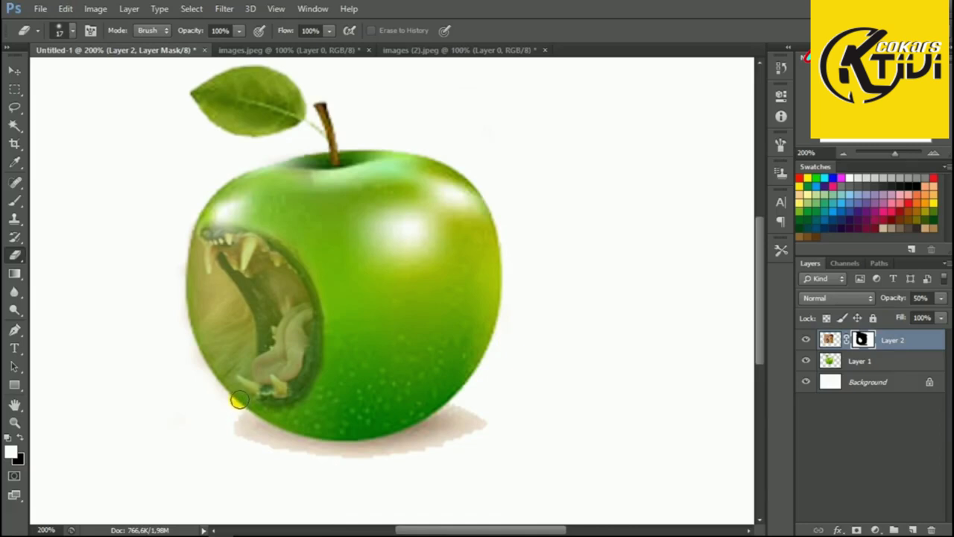
Step: Erase the remaining lion background on the mask between the open mouth and the apple's left edge
left_click_drag(235, 403, 228, 387)
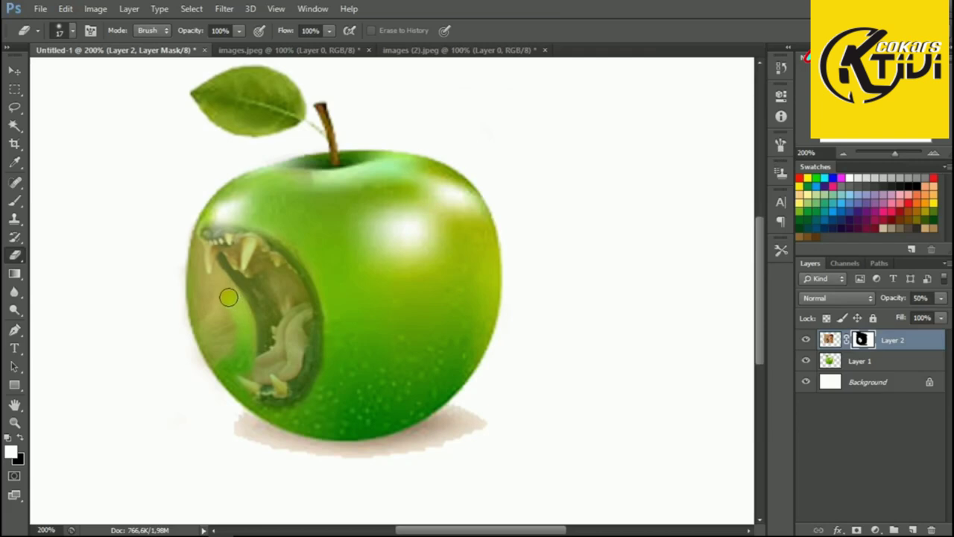
key("ctrl+plus")
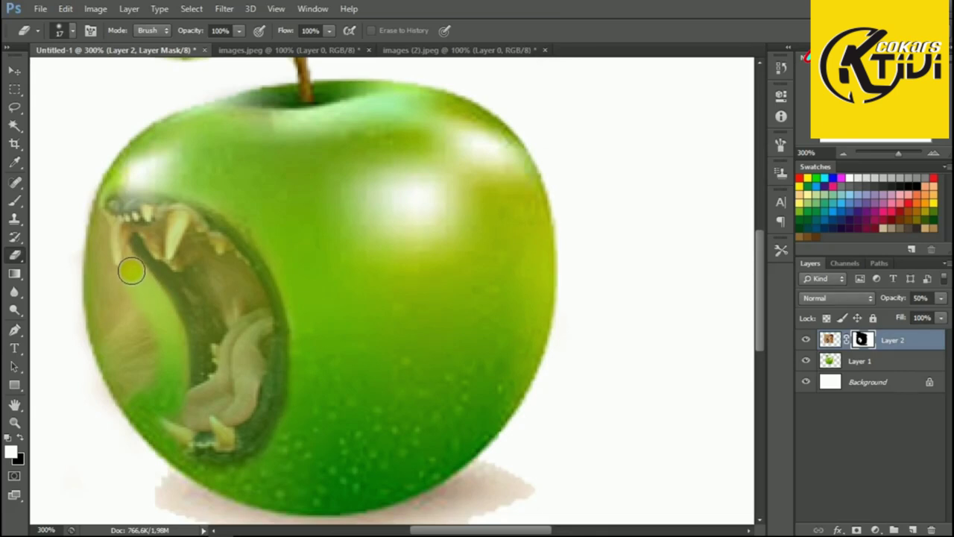
mouse_move(131, 271)
left_mouse_down()
mouse_move(138, 305)
mouse_move(124, 293)
mouse_move(134, 336)
mouse_move(154, 353)
mouse_move(134, 358)
mouse_move(117, 323)
mouse_move(149, 395)
mouse_move(85, 272)
mouse_move(111, 315)
mouse_move(81, 199)
mouse_move(100, 366)
mouse_move(127, 422)
mouse_move(119, 379)
left_mouse_up()
mouse_move(91, 323)
left_mouse_down()
mouse_move(100, 358)
mouse_move(87, 304)
left_mouse_up()
key("ctrl+1")
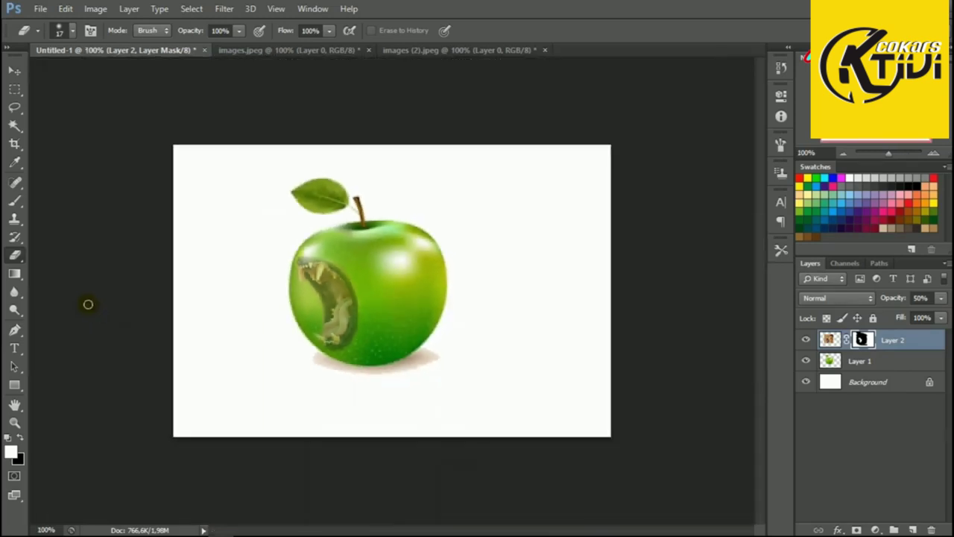
mouse_move(129, 320)
left_mouse_down()
mouse_move(196, 335)
mouse_move(329, 332)
left_mouse_up()
Step: On Layer 1, erase the apple inside the lion's open mouth and the apple's left edge beside it with the 17 px eraser
left_click(860, 363)
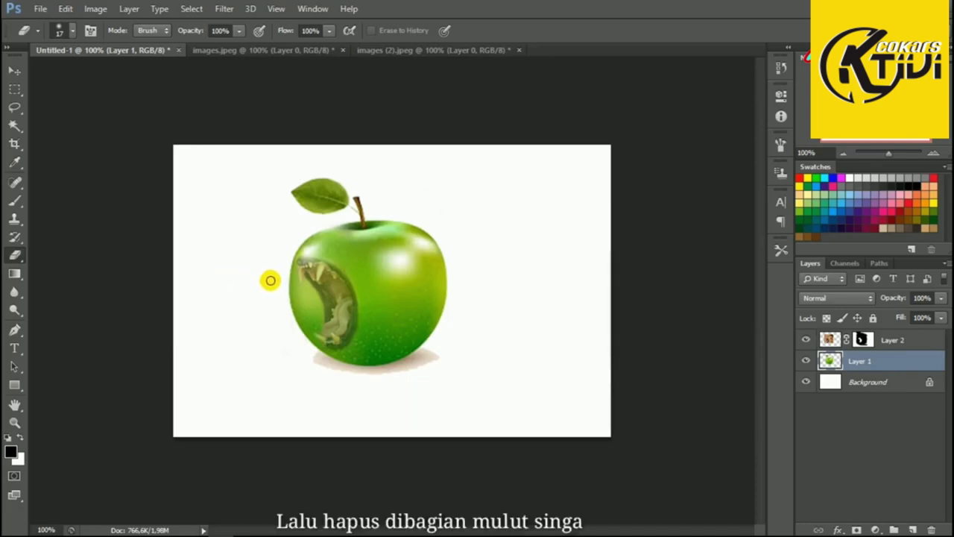
key("ctrl+t")
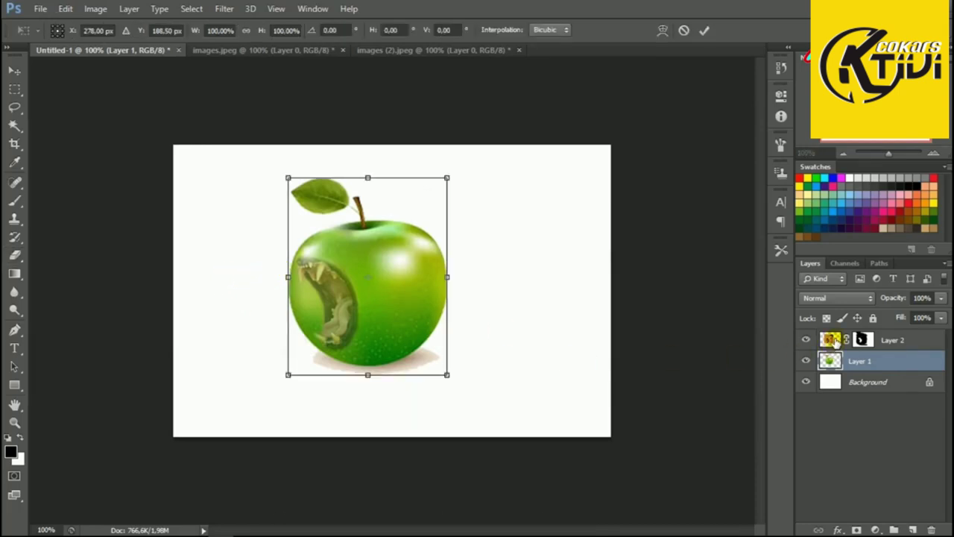
left_click(705, 31)
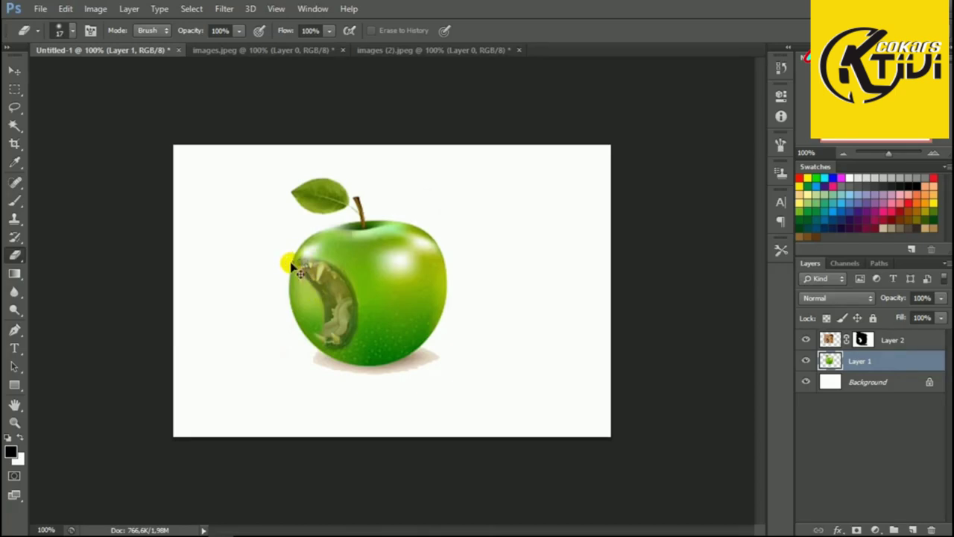
key("ctrl+plus")
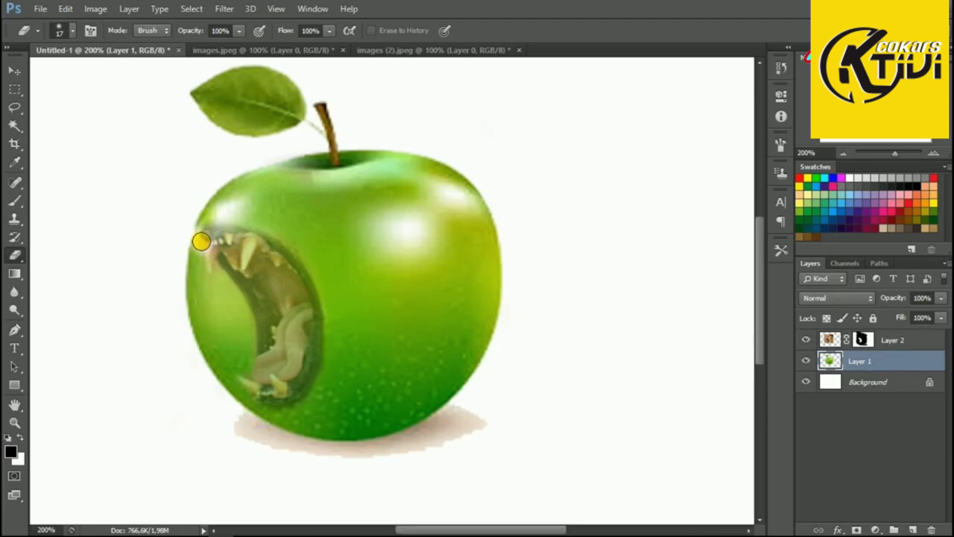
mouse_move(201, 241)
left_mouse_down()
mouse_move(206, 263)
mouse_move(215, 264)
mouse_move(213, 254)
mouse_move(249, 273)
mouse_move(229, 257)
mouse_move(251, 295)
mouse_move(203, 271)
mouse_move(208, 298)
mouse_move(184, 262)
mouse_move(216, 305)
mouse_move(190, 241)
mouse_move(250, 336)
mouse_move(245, 298)
mouse_move(243, 351)
mouse_move(211, 292)
mouse_move(217, 375)
mouse_move(191, 318)
mouse_move(213, 360)
mouse_move(253, 380)
mouse_move(252, 274)
mouse_move(209, 234)
mouse_move(255, 239)
mouse_move(238, 236)
mouse_move(291, 266)
left_mouse_up()
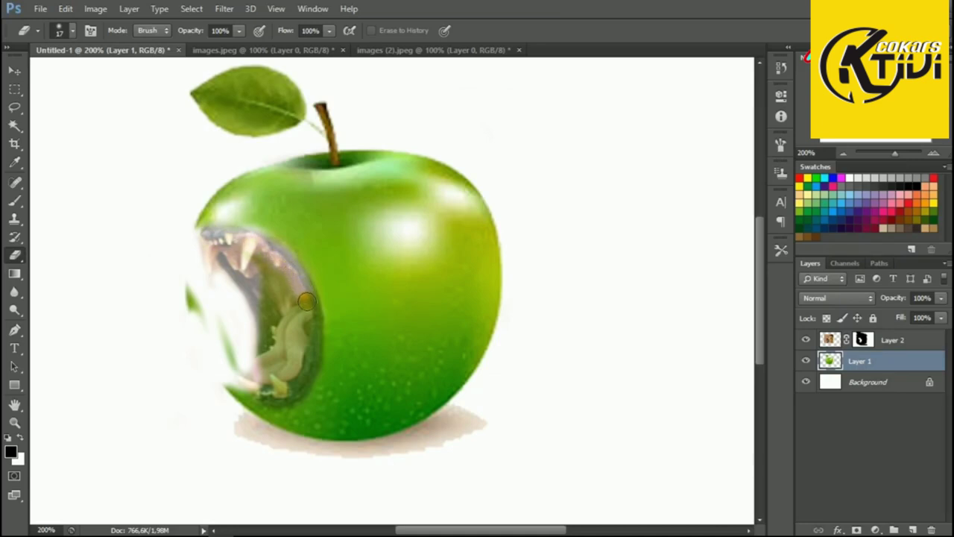
mouse_move(308, 319)
left_mouse_down()
mouse_move(297, 377)
mouse_move(257, 384)
mouse_move(279, 401)
mouse_move(300, 388)
mouse_move(270, 390)
mouse_move(292, 391)
left_mouse_up()
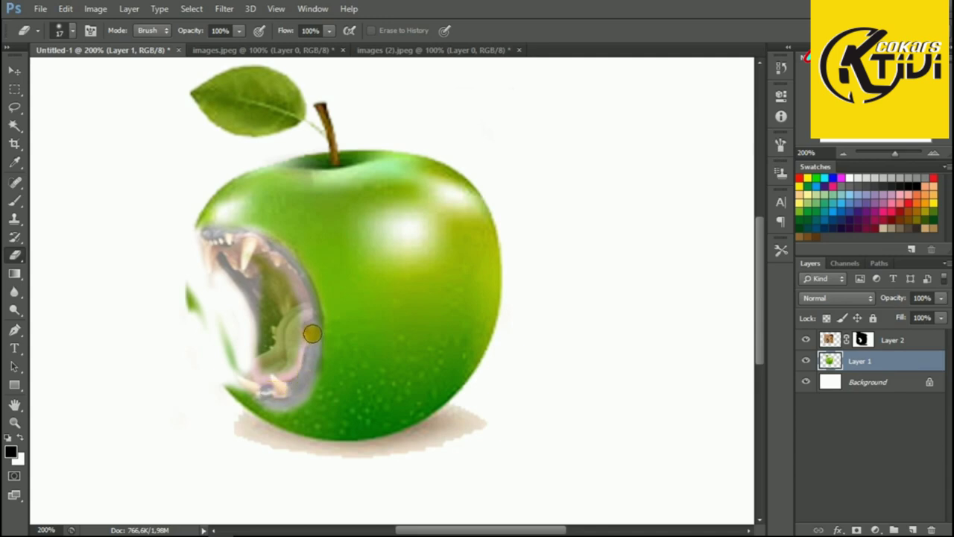
mouse_move(309, 298)
left_mouse_down()
mouse_move(264, 302)
mouse_move(255, 371)
mouse_move(233, 328)
mouse_move(233, 356)
mouse_move(219, 328)
mouse_move(236, 374)
mouse_move(259, 379)
mouse_move(227, 408)
mouse_move(247, 378)
mouse_move(211, 406)
mouse_move(212, 366)
mouse_move(244, 378)
mouse_move(243, 413)
mouse_move(223, 355)
mouse_move(171, 274)
mouse_move(207, 338)
mouse_move(177, 294)
mouse_move(201, 306)
mouse_move(230, 298)
mouse_move(224, 280)
mouse_move(233, 268)
mouse_move(203, 250)
mouse_move(238, 248)
mouse_move(201, 247)
mouse_move(289, 330)
mouse_move(284, 296)
mouse_move(294, 307)
mouse_move(261, 255)
mouse_move(272, 269)
mouse_move(229, 252)
mouse_move(287, 341)
mouse_move(289, 368)
mouse_move(268, 347)
mouse_move(285, 392)
left_mouse_up()
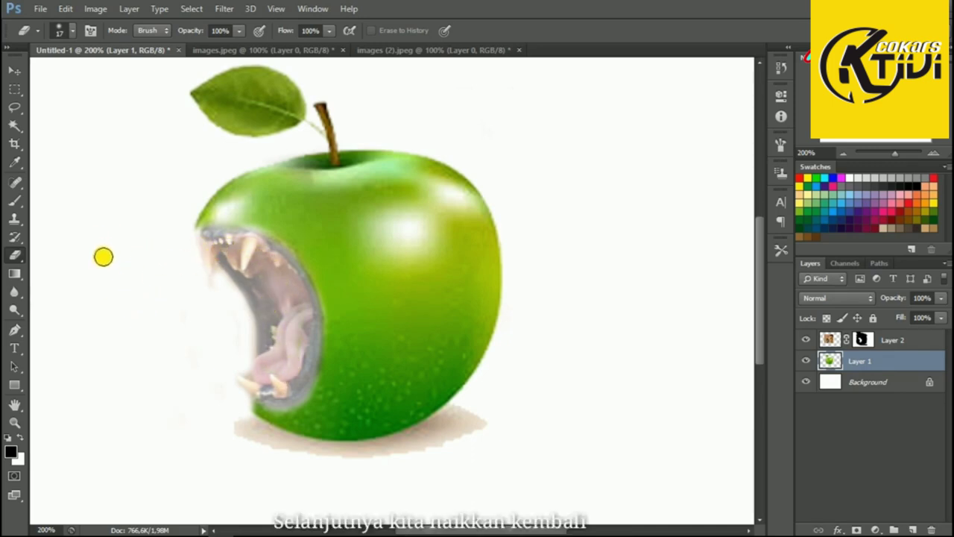
key("ctrl+minus")
key("ctrl+minus")
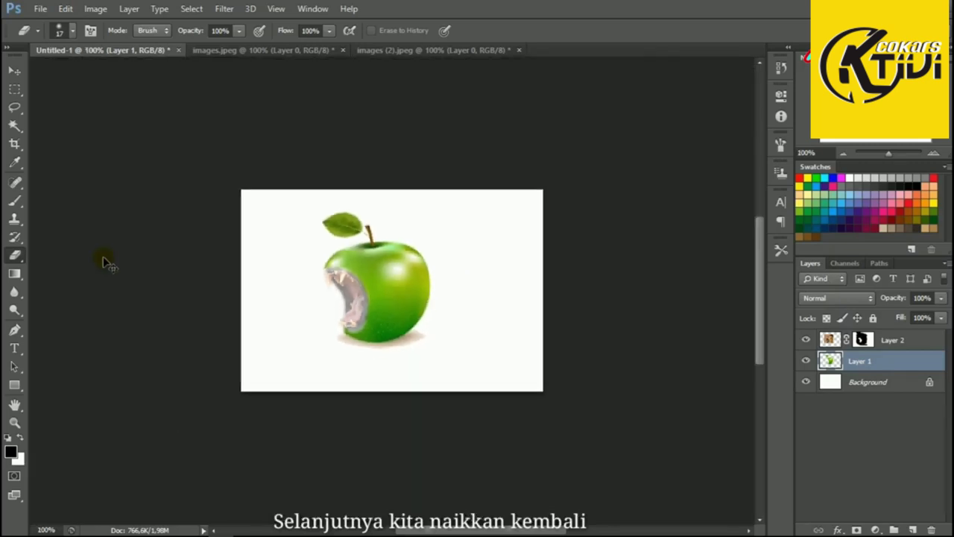
key("ctrl+plus")
key("ctrl+plus")
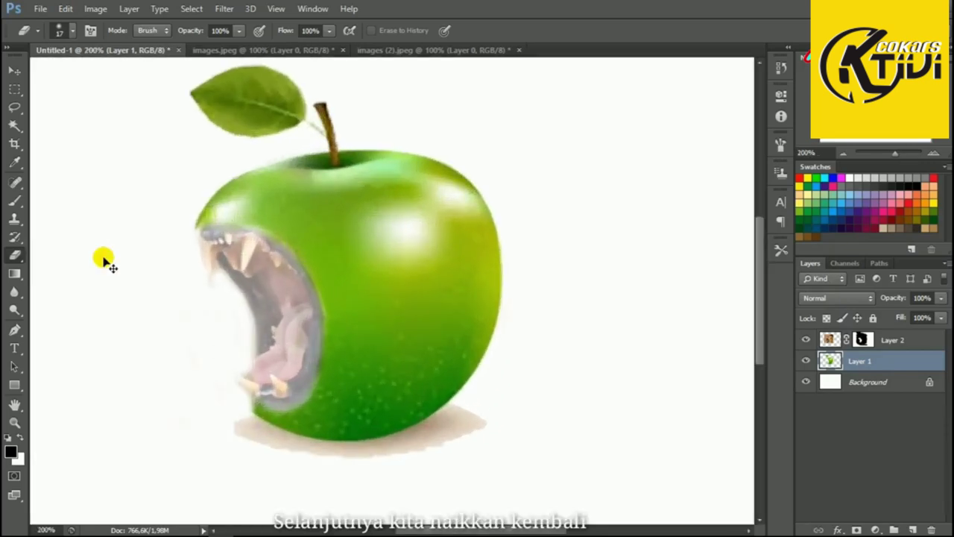
key("ctrl+minus")
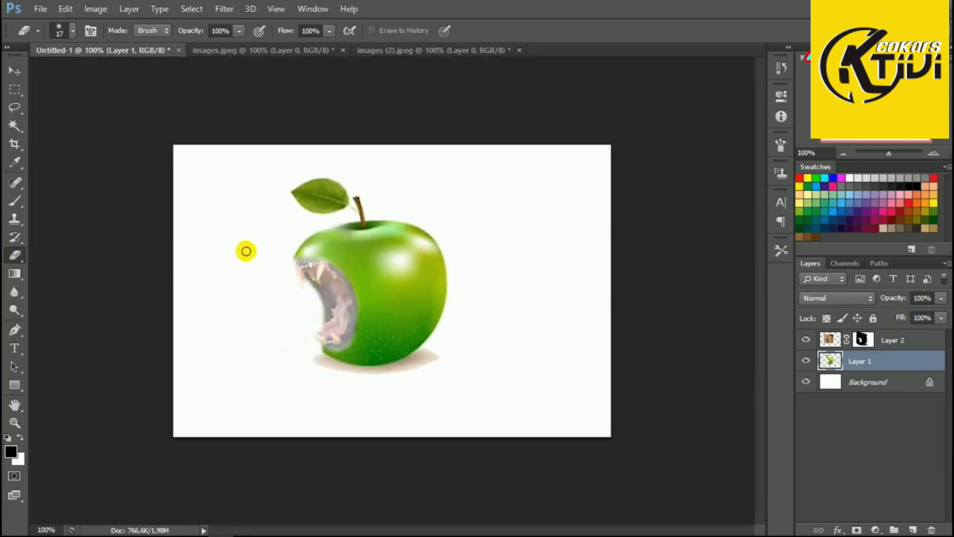
Step: Raise the opacity of the lion's mouth layer, Layer 2, to 100%
left_click(16, 71)
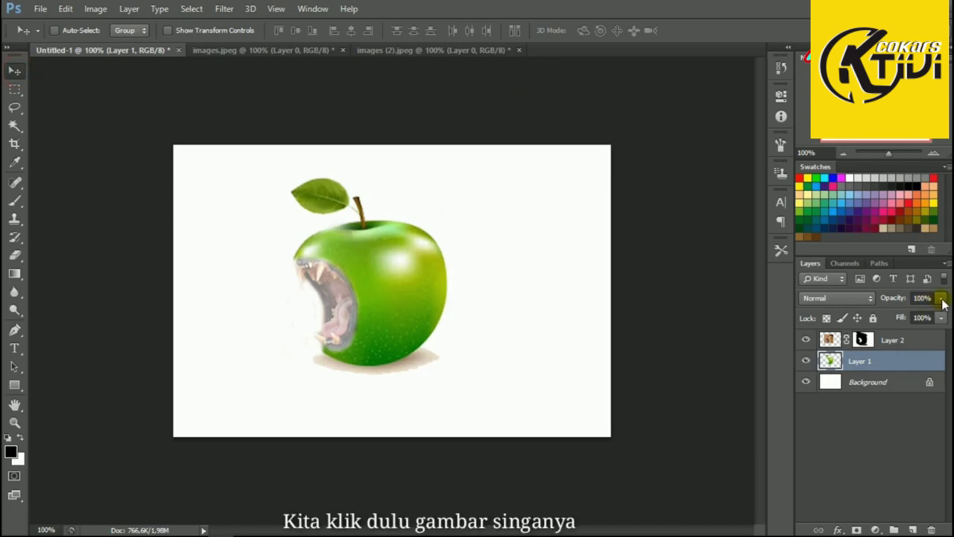
left_click(889, 340)
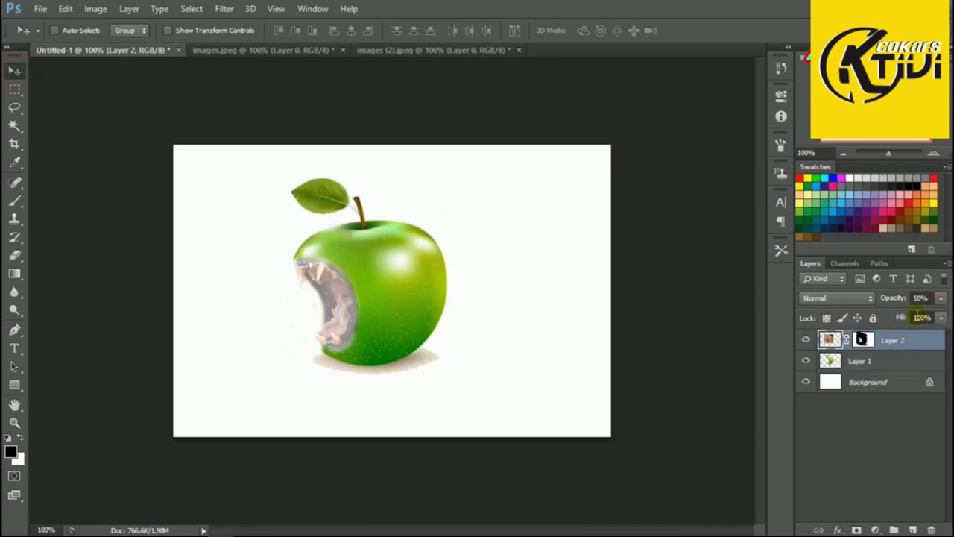
left_click(940, 299)
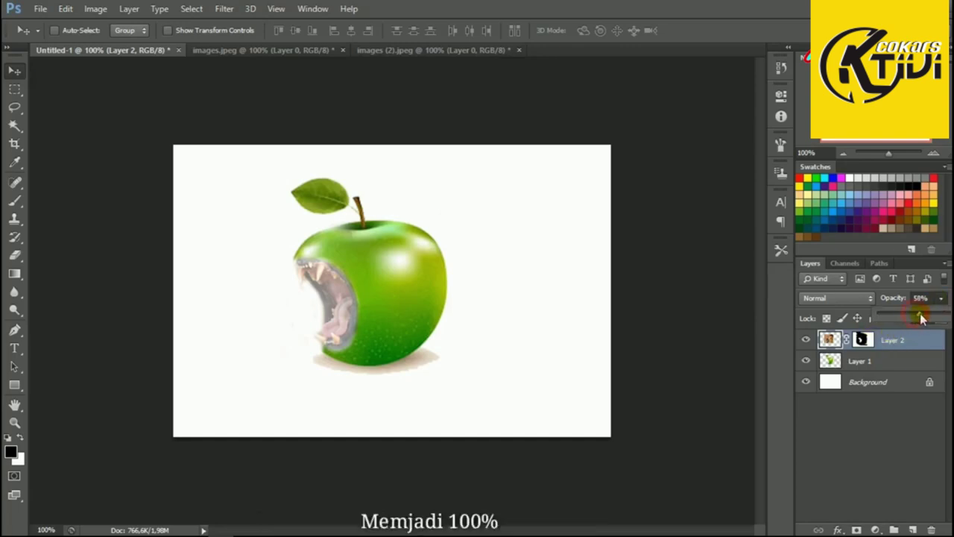
left_click_drag(922, 318, 953, 319)
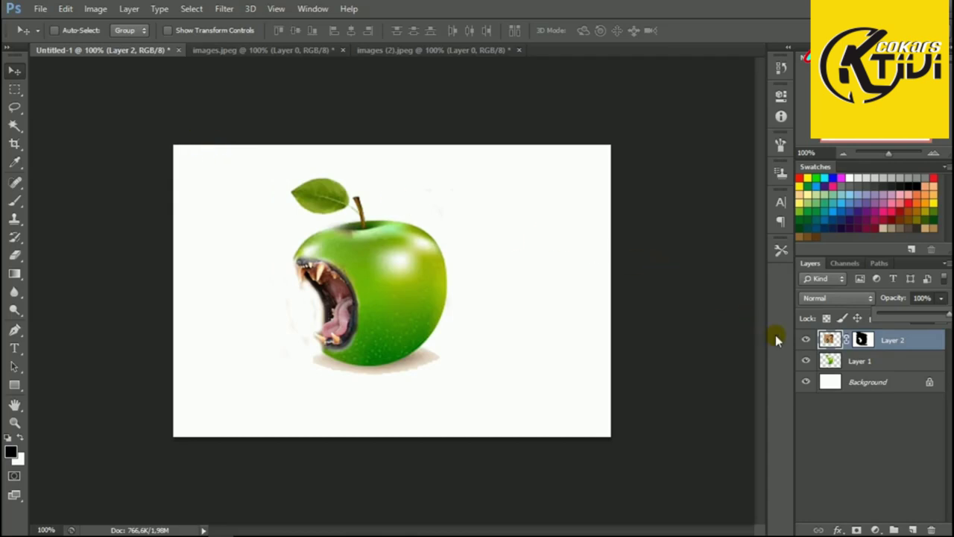
Step: Transform Layer 1 and Layer 2 together, moving them slightly right toward the canvas centre and scaling to about 113% width and 104% height
left_click(889, 360, "shift")
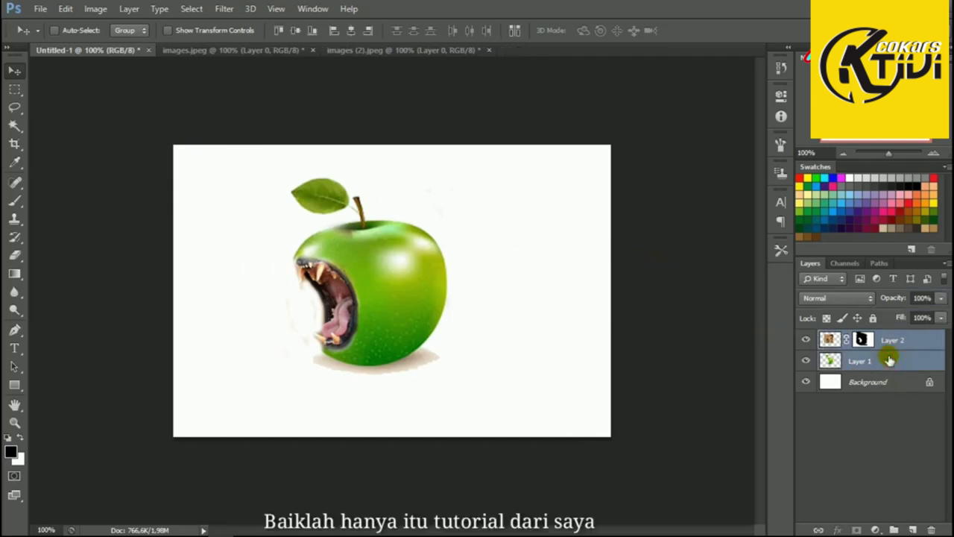
key("ctrl+t")
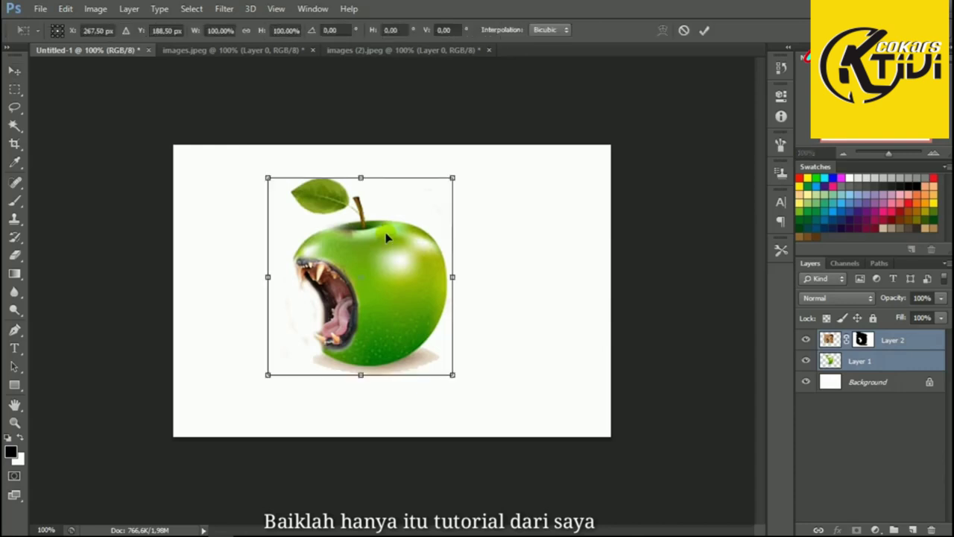
left_click_drag(391, 255, 418, 261)
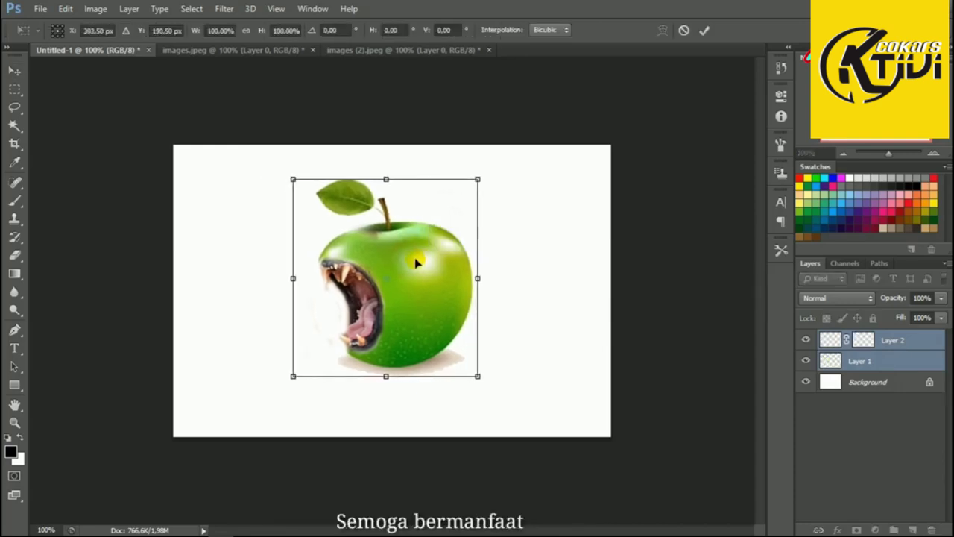
left_click_drag(476, 279, 493, 279)
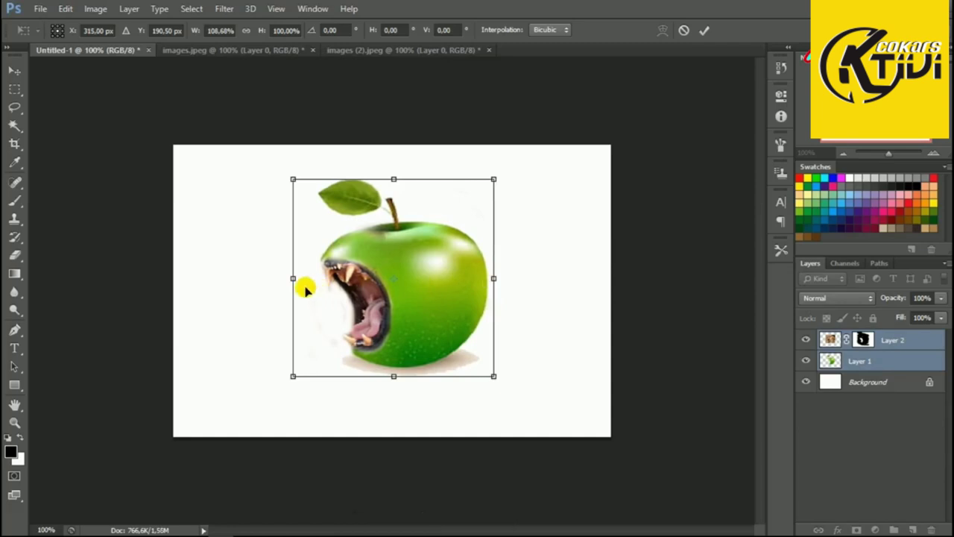
left_click_drag(296, 278, 284, 278)
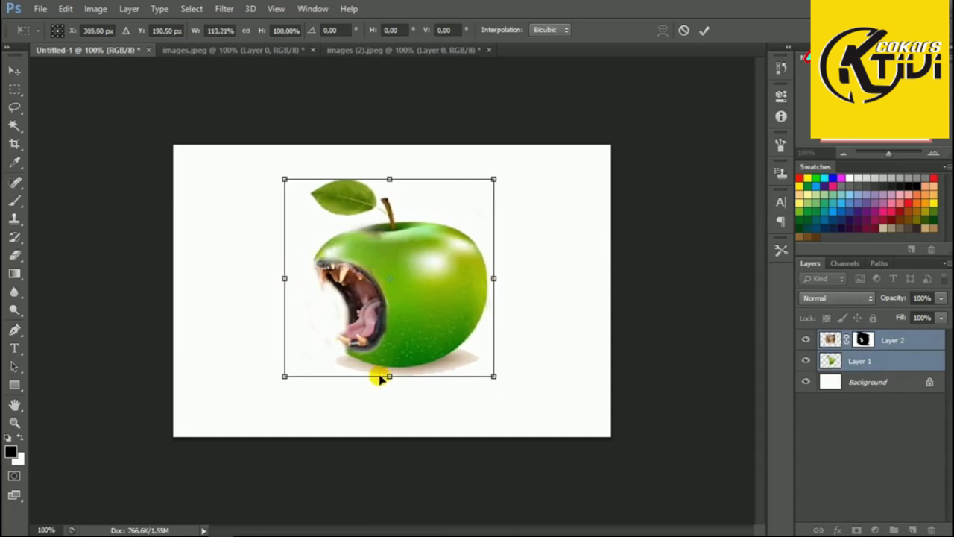
left_click_drag(389, 377, 389, 385)
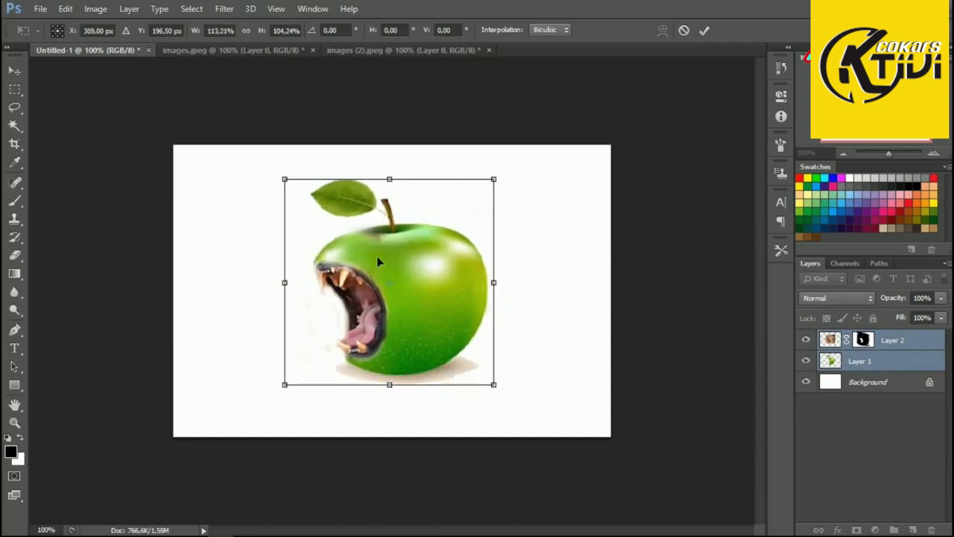
left_click(704, 33)
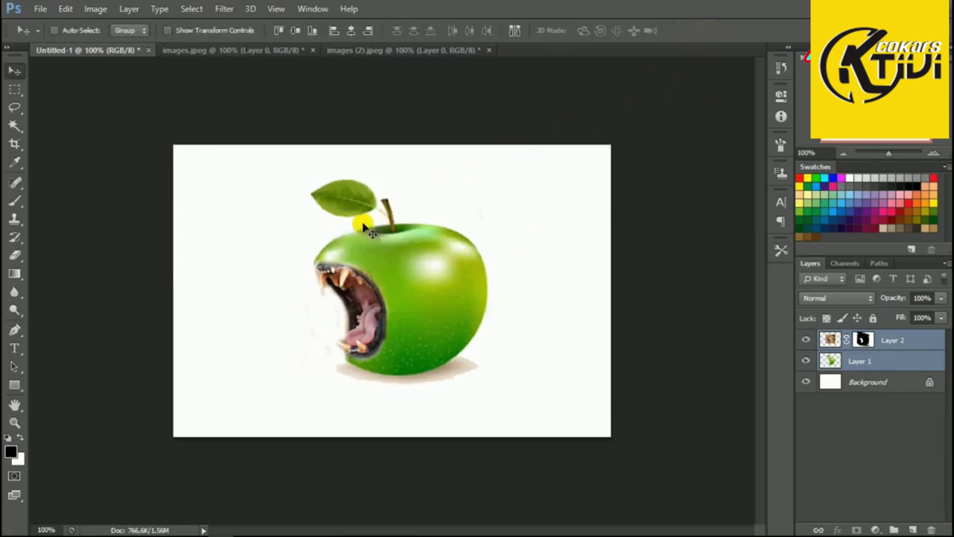
key("ctrl+plus")
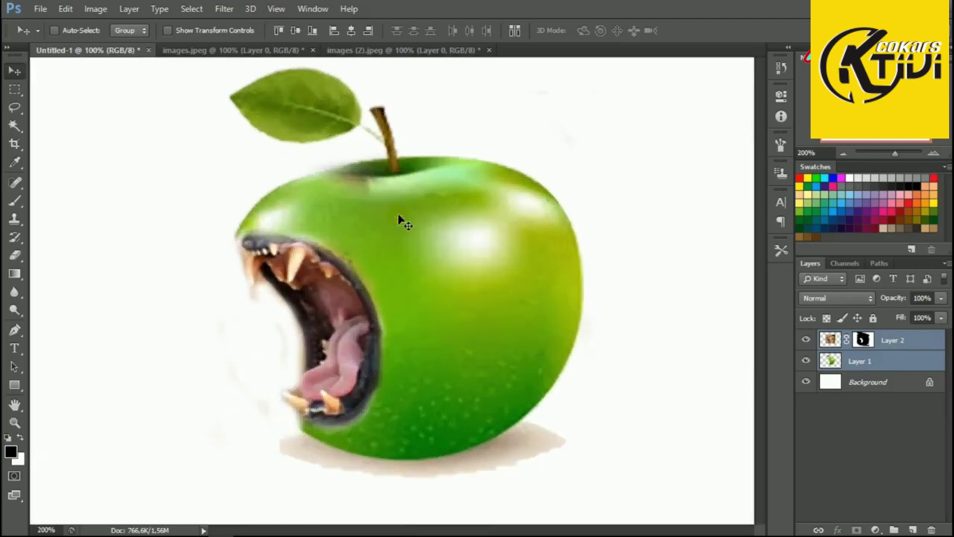
key("ctrl+minus")
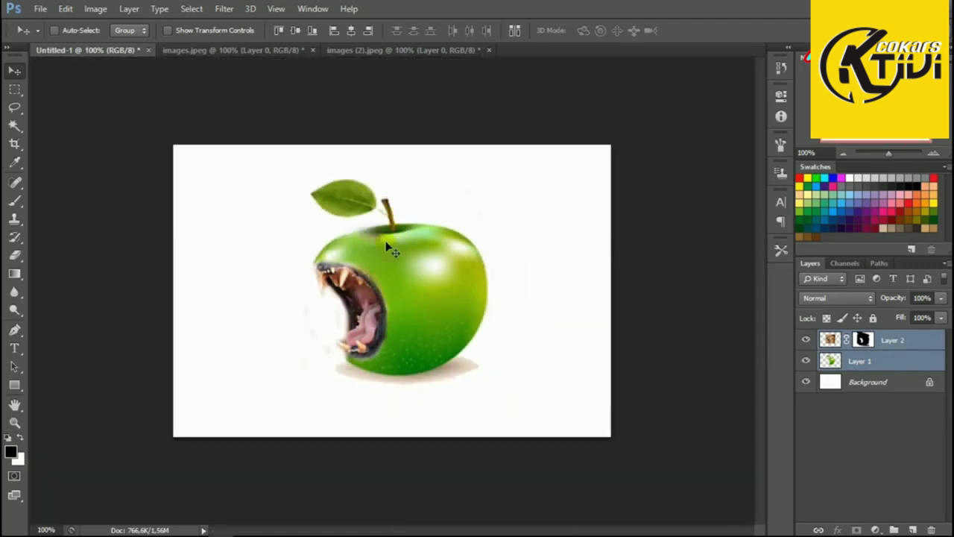